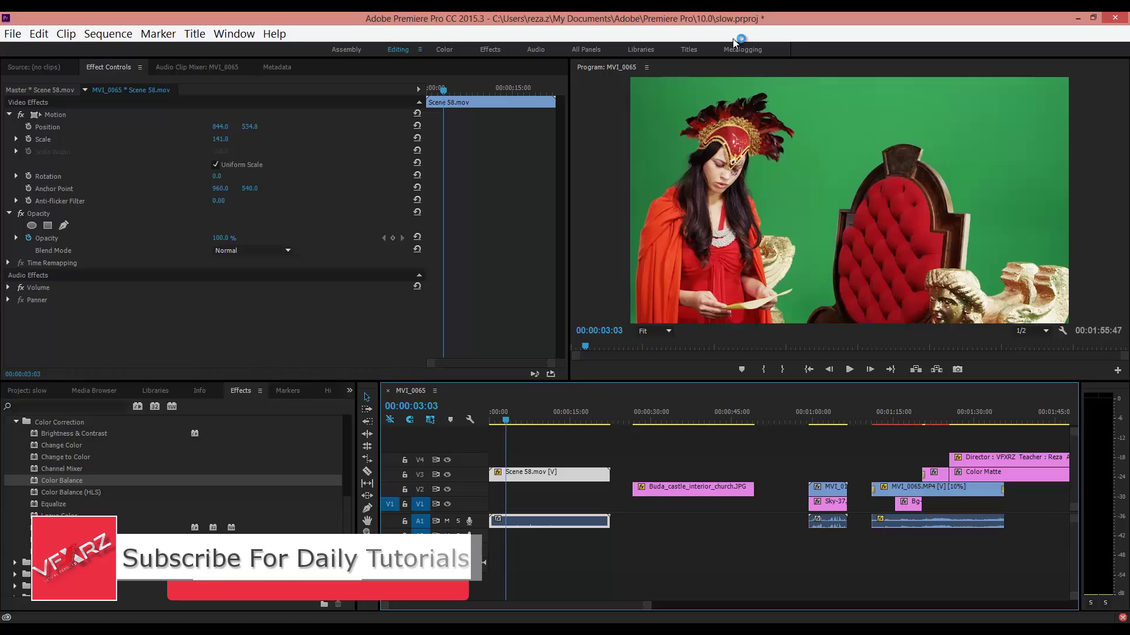
- Select Scene 58.mov on the timeline and expand the Keying effects group in the Effects panel
{"action": "left_click", "coordinate": [584, 464]}
{"action": "left_click", "coordinate": [569, 476]}
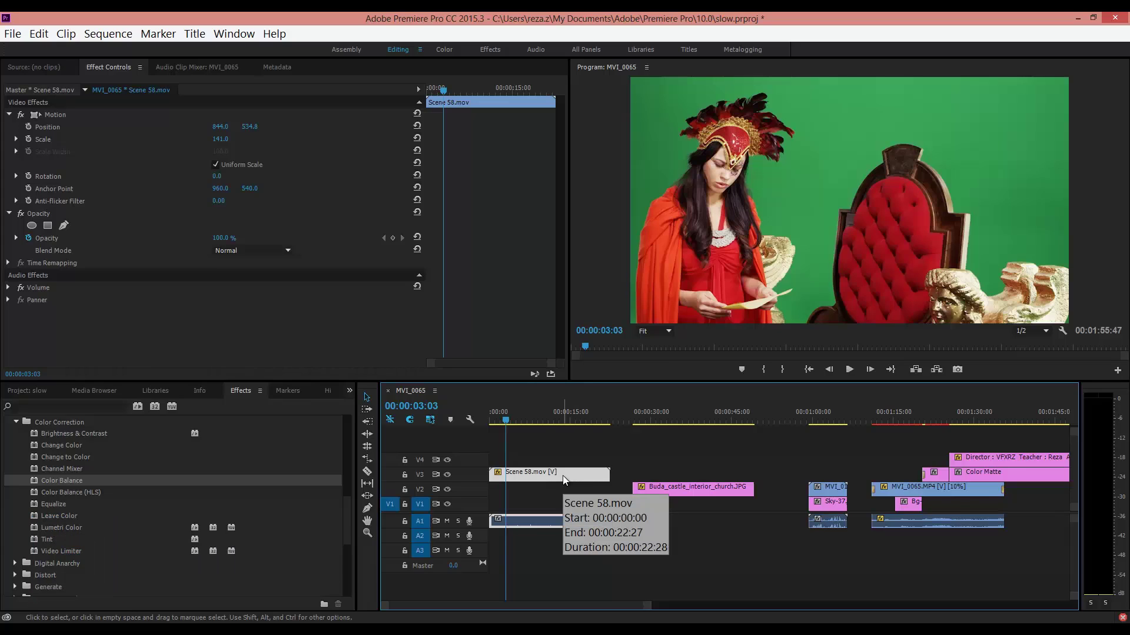
{"action": "left_click", "coordinate": [245, 390]}
{"action": "scroll", "coordinate": [194, 479], "scroll_direction": "down", "scroll_amount": 5}
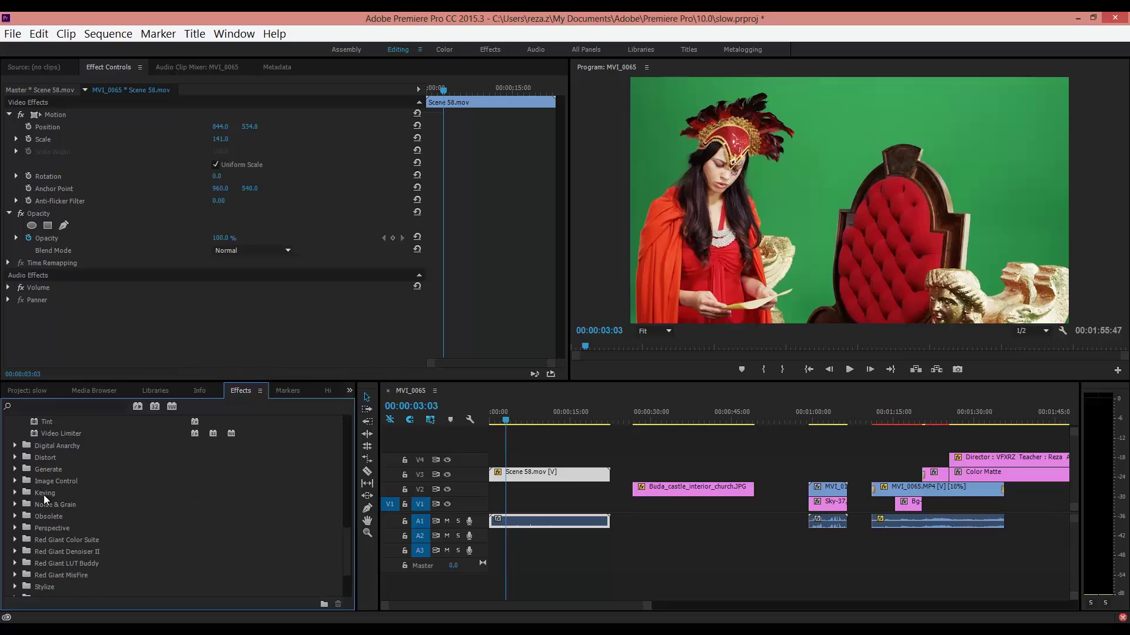
{"action": "left_click", "coordinate": [15, 492]}
{"action": "scroll", "coordinate": [83, 527], "scroll_direction": "down", "scroll_amount": 2}
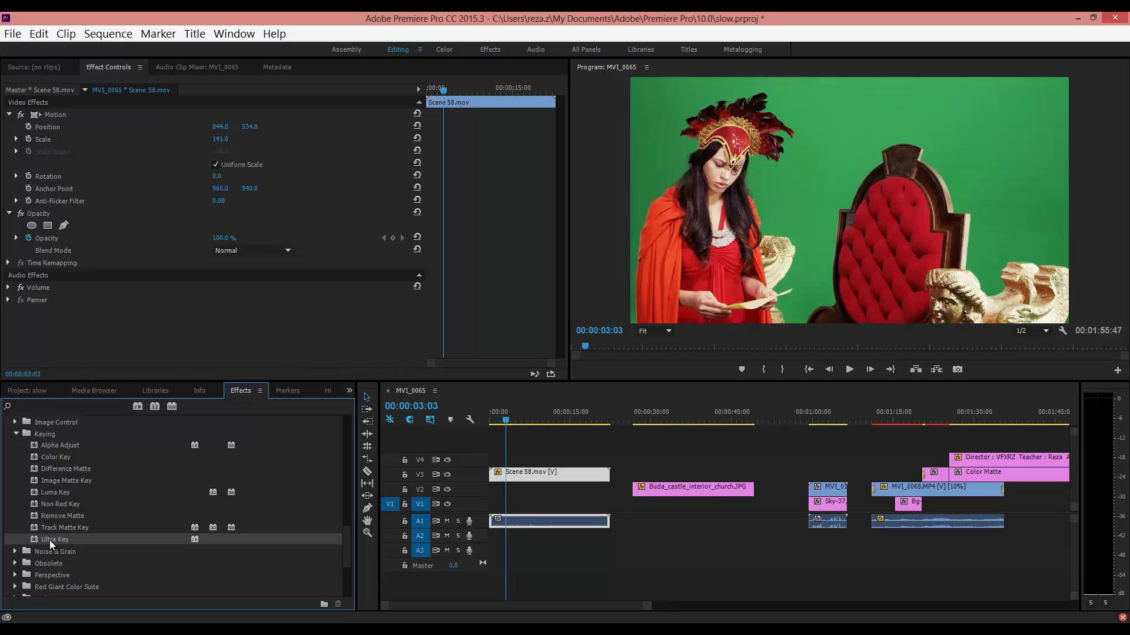
- Apply Ultra Key to Scene 58.mov and sample the green backdrop as its key colour
{"action": "left_click_drag", "start_coordinate": [49, 540], "coordinate": [528, 479]}
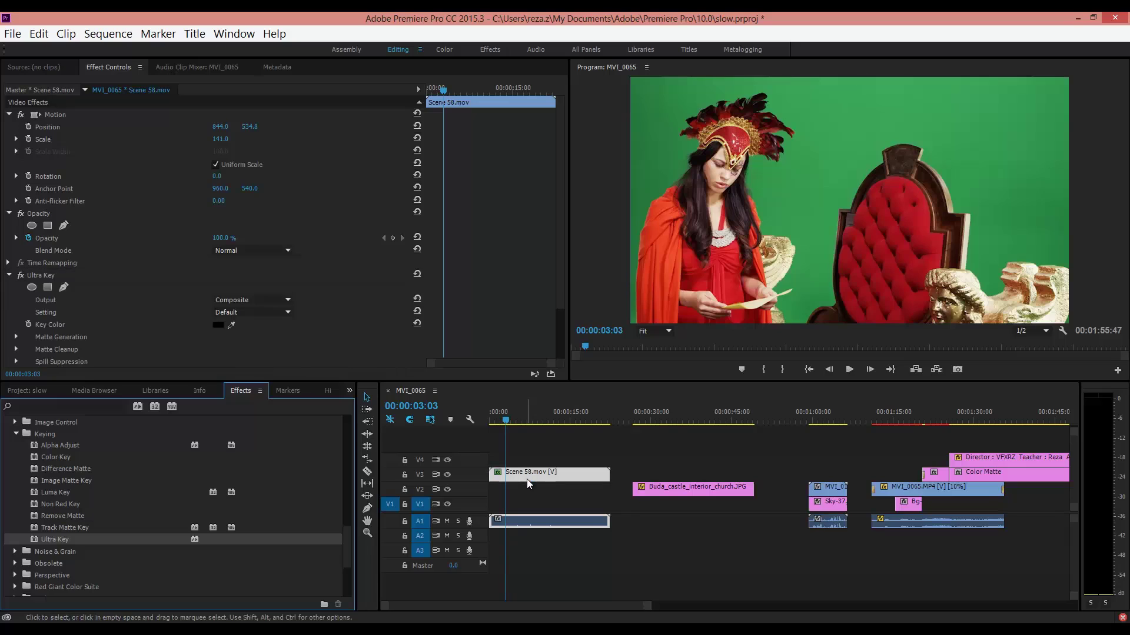
{"action": "scroll", "coordinate": [77, 286], "scroll_direction": "down", "scroll_amount": 2}
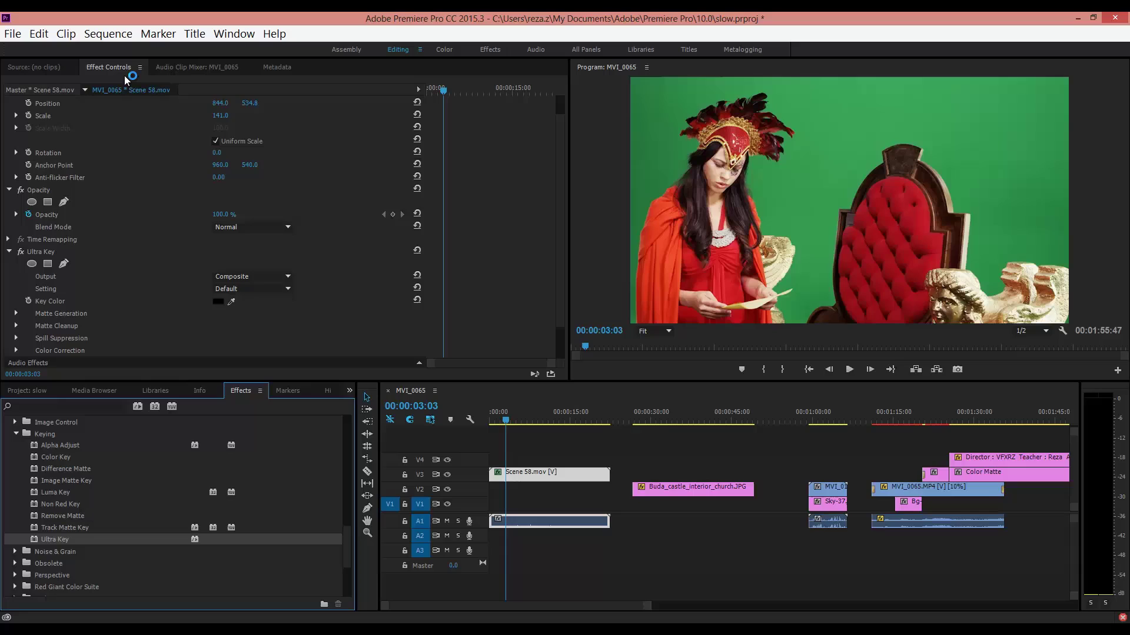
{"action": "scroll", "coordinate": [122, 283], "scroll_direction": "down", "scroll_amount": 2}
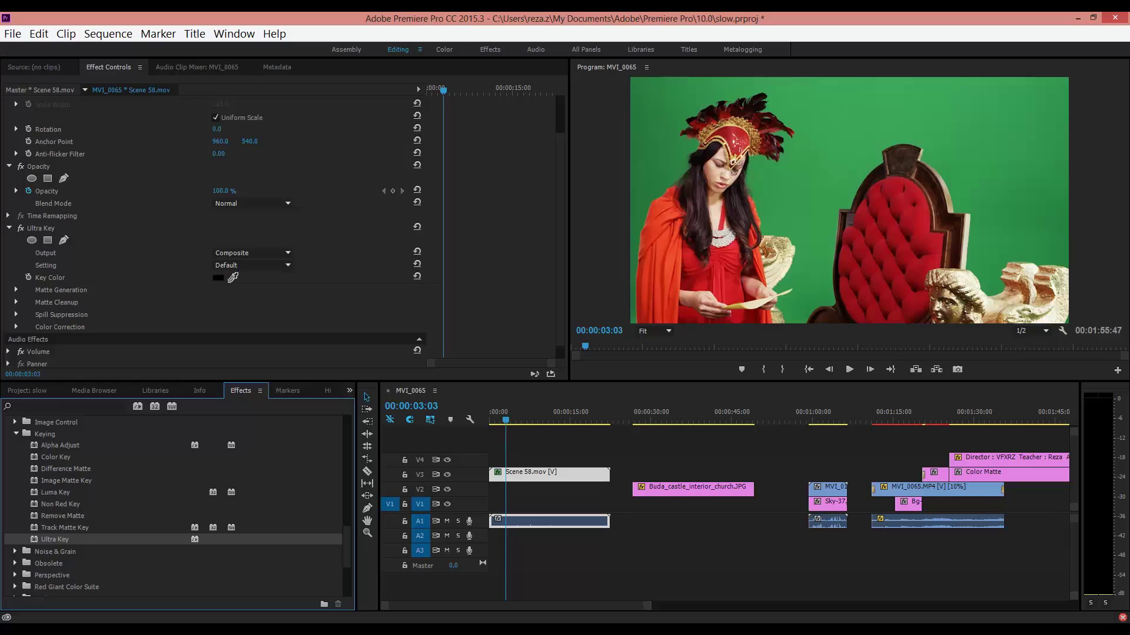
{"action": "left_click", "coordinate": [232, 277]}
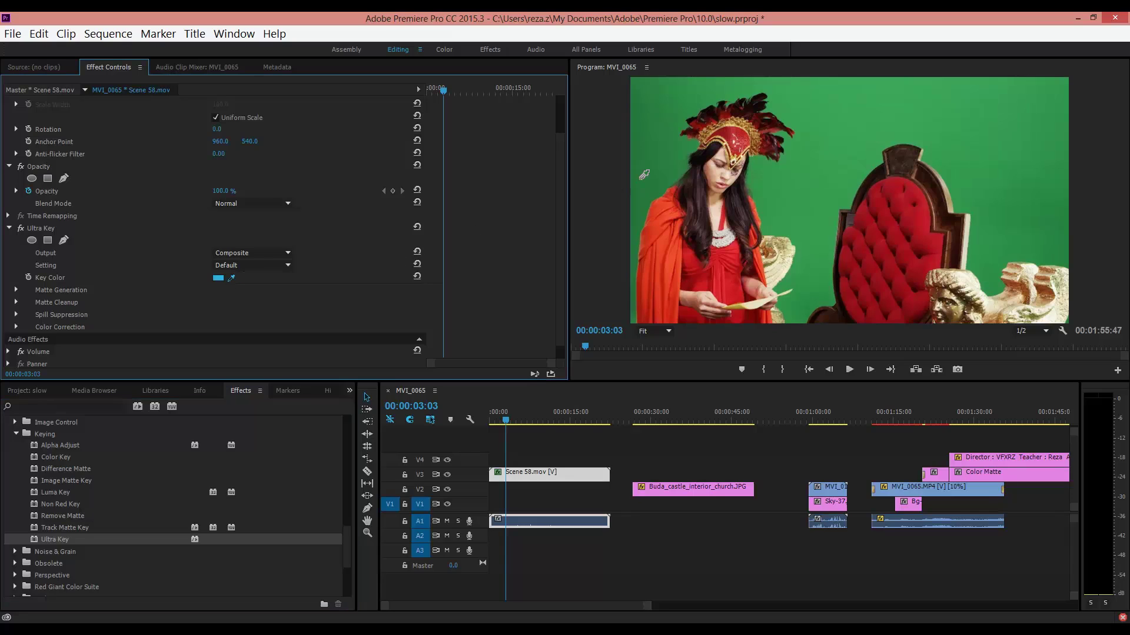
{"action": "left_click", "coordinate": [672, 135]}
{"action": "left_click", "coordinate": [820, 158]}
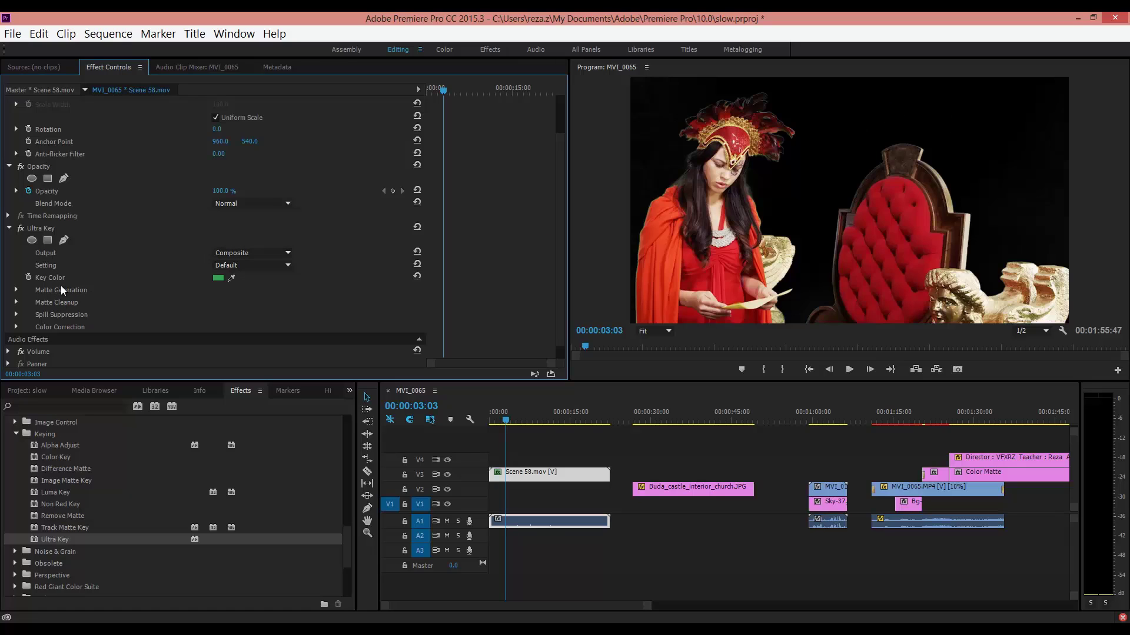
- In Ultra Key's Matte Generation, scrub Highlight to 0, Shadow to 48 and Tolerance to 100
{"action": "left_click", "coordinate": [16, 290]}
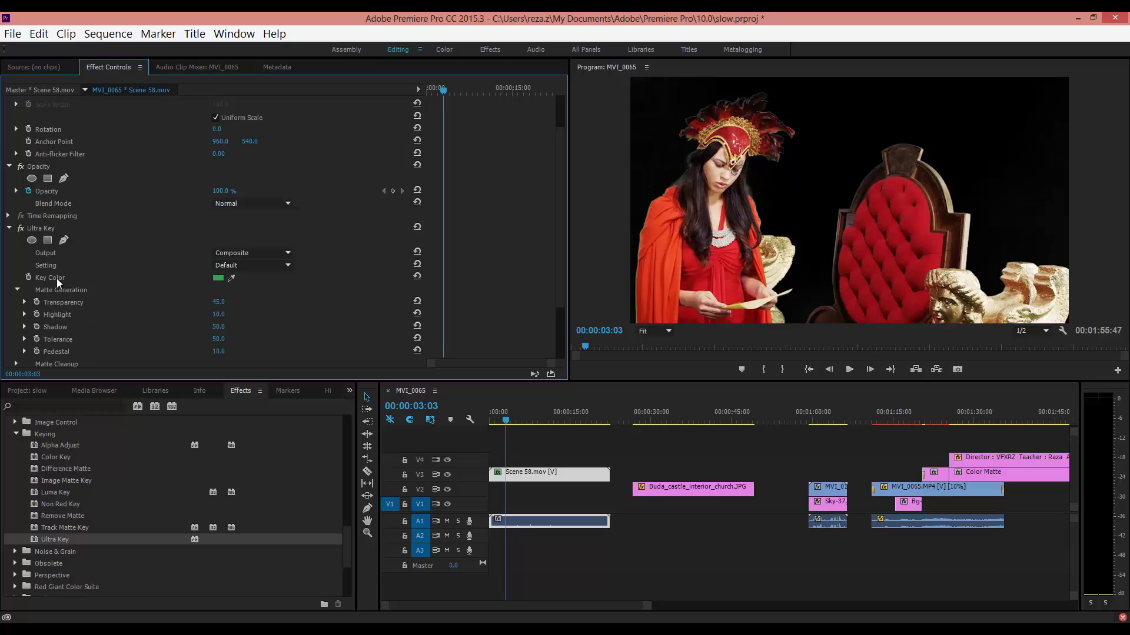
{"action": "scroll", "coordinate": [57, 278], "scroll_direction": "down", "scroll_amount": 1}
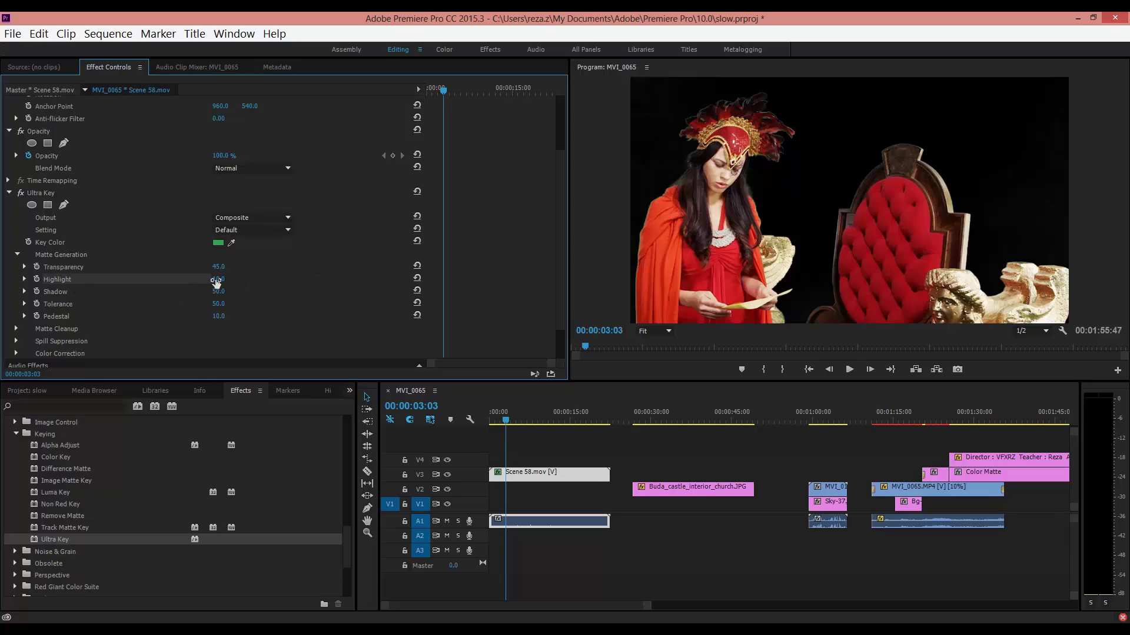
{"action": "left_click_drag", "start_coordinate": [217, 279], "coordinate": [264, 279]}
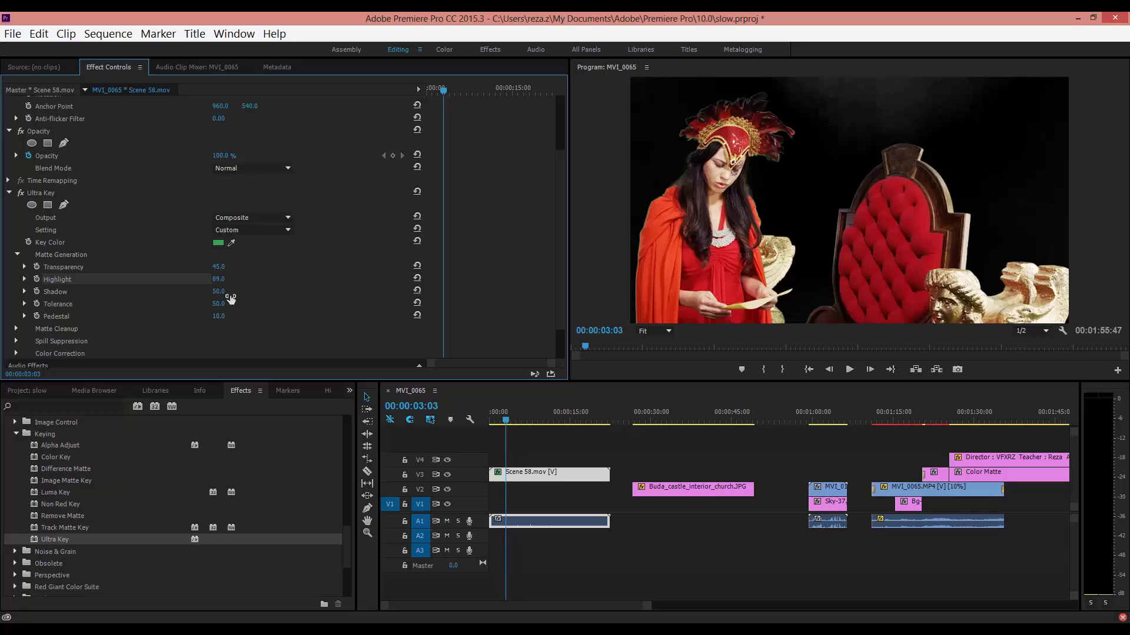
{"action": "left_click_drag", "start_coordinate": [218, 280], "coordinate": [59, 301]}
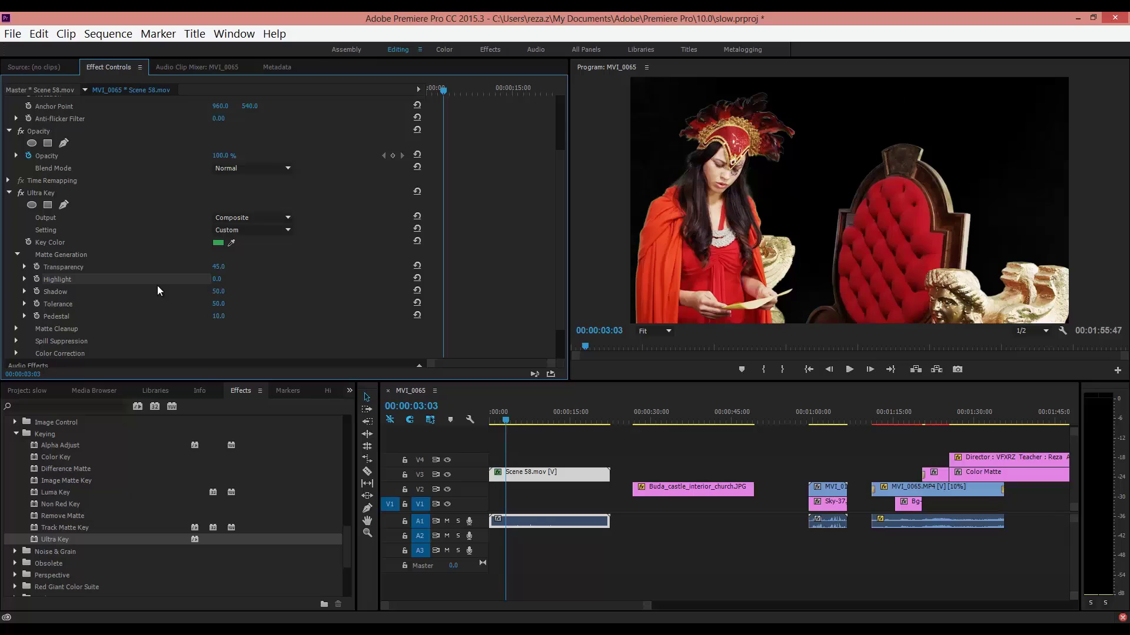
{"action": "mouse_move", "coordinate": [219, 294]}
{"action": "left_mouse_down"}
{"action": "mouse_move", "coordinate": [163, 297]}
{"action": "mouse_move", "coordinate": [244, 290]}
{"action": "mouse_move", "coordinate": [226, 293]}
{"action": "mouse_move", "coordinate": [235, 296]}
{"action": "left_mouse_up"}
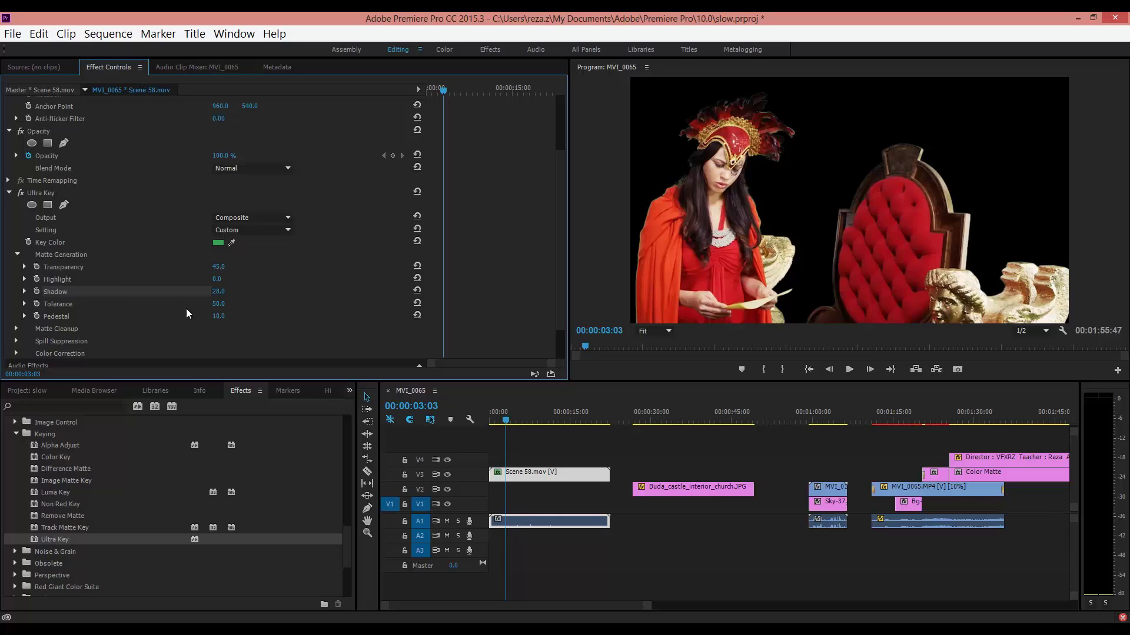
{"action": "scroll", "coordinate": [83, 229], "scroll_direction": "down", "scroll_amount": 2}
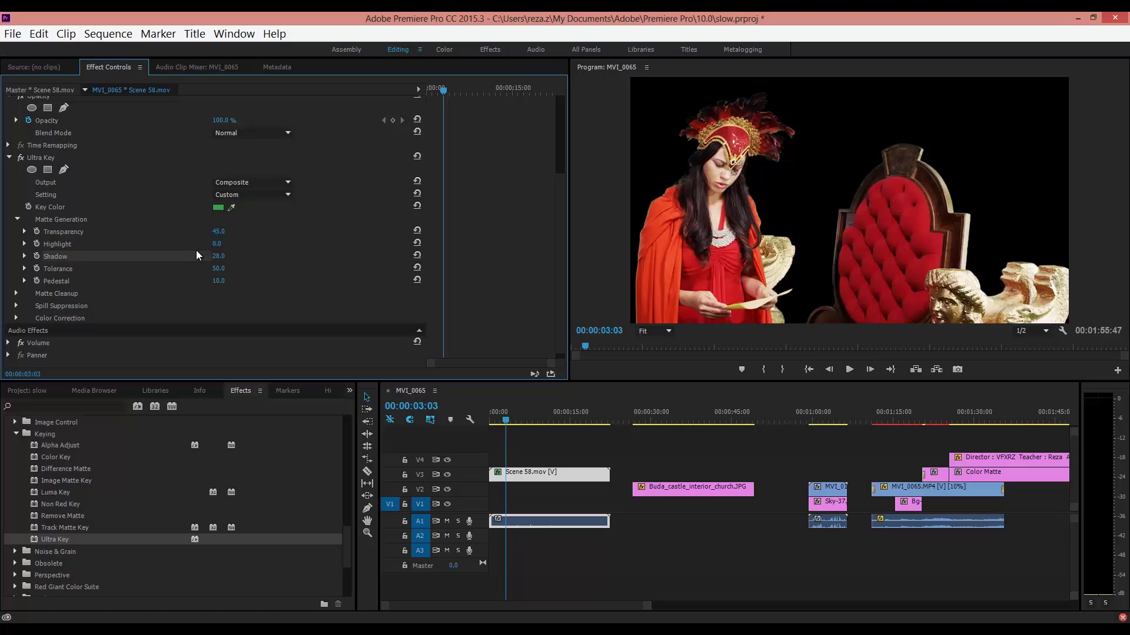
{"action": "left_click_drag", "start_coordinate": [218, 256], "coordinate": [253, 280]}
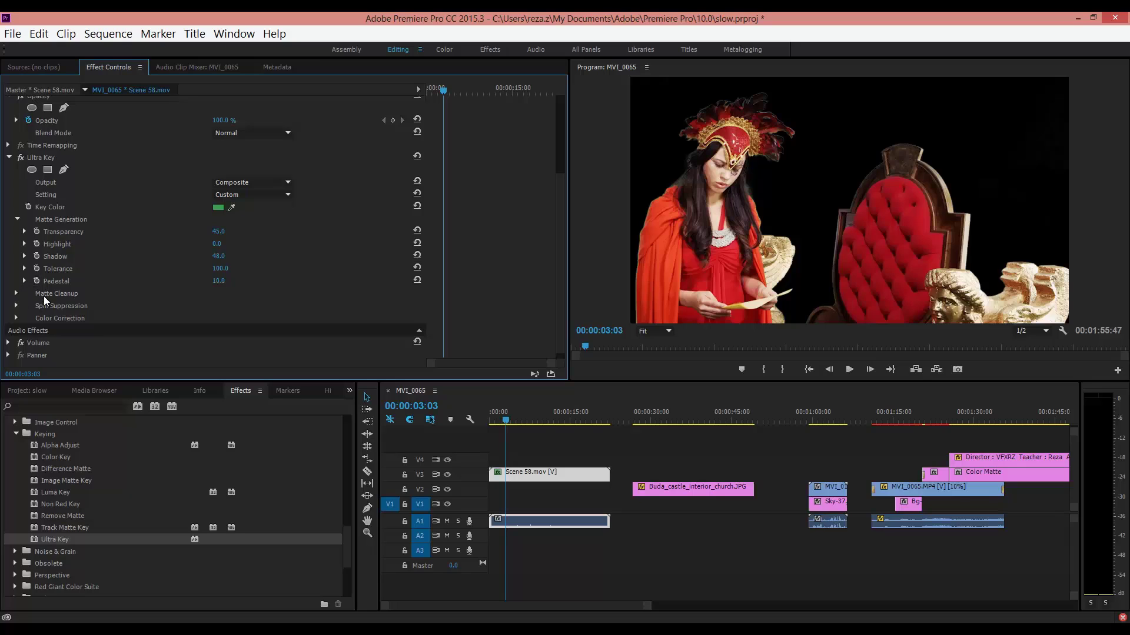
- Set the Ultra Key Matte Cleanup Choke to 31
{"action": "left_click", "coordinate": [17, 294]}
{"action": "scroll", "coordinate": [138, 302], "scroll_direction": "down", "scroll_amount": 1}
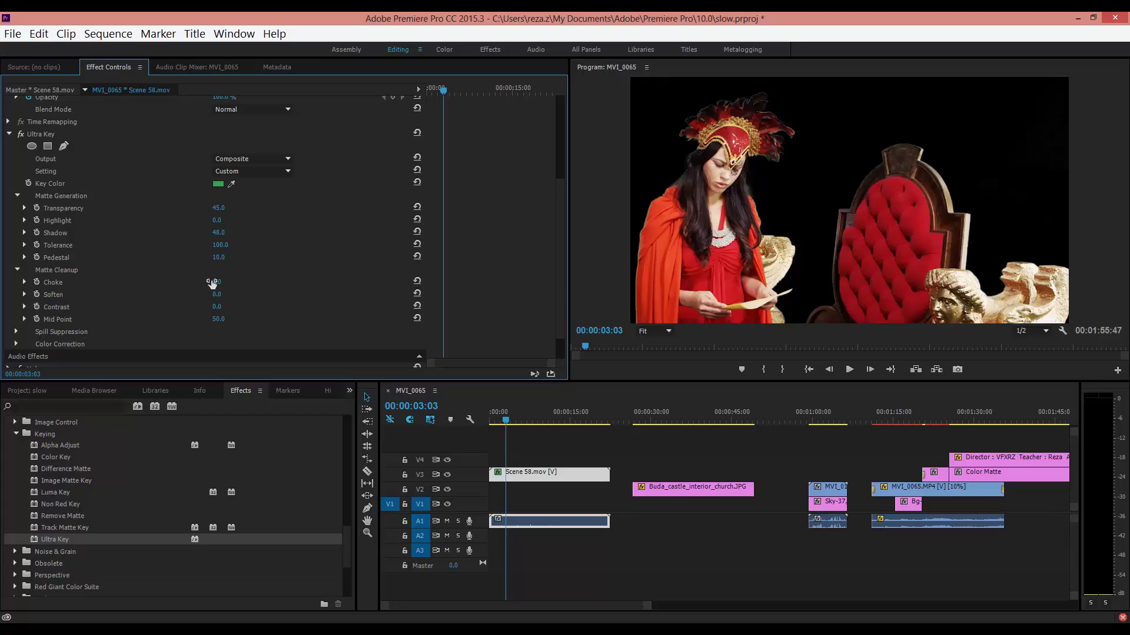
{"action": "left_click_drag", "start_coordinate": [222, 283], "coordinate": [247, 289]}
- Increase the Spill Suppression Range to 63
{"action": "scroll", "coordinate": [291, 264], "scroll_direction": "down", "scroll_amount": 1}
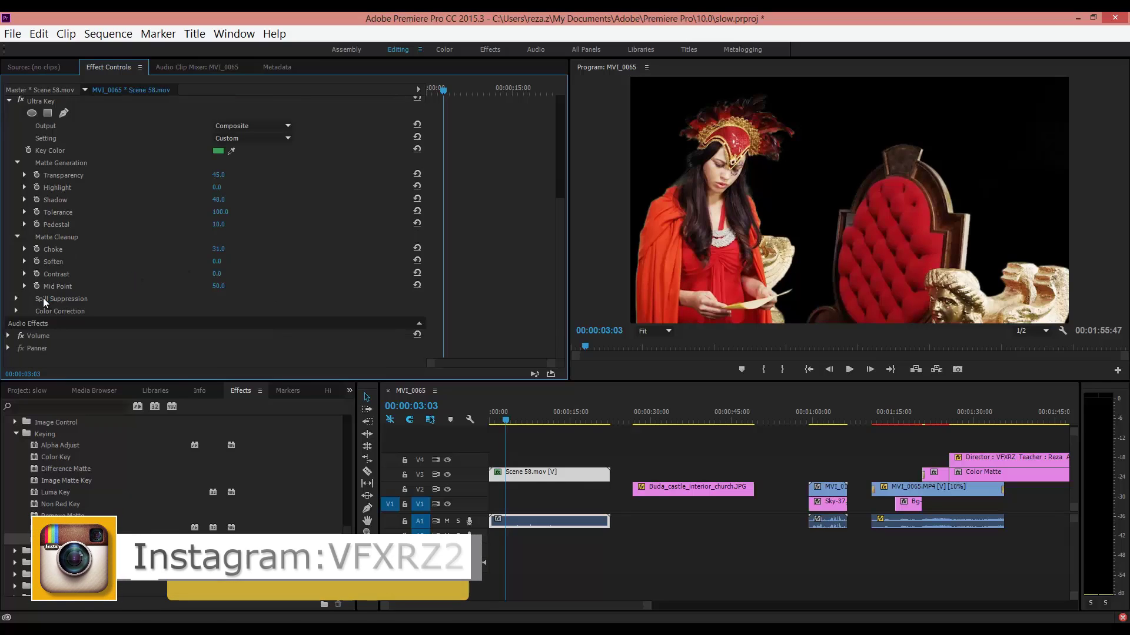
{"action": "left_click", "coordinate": [15, 298]}
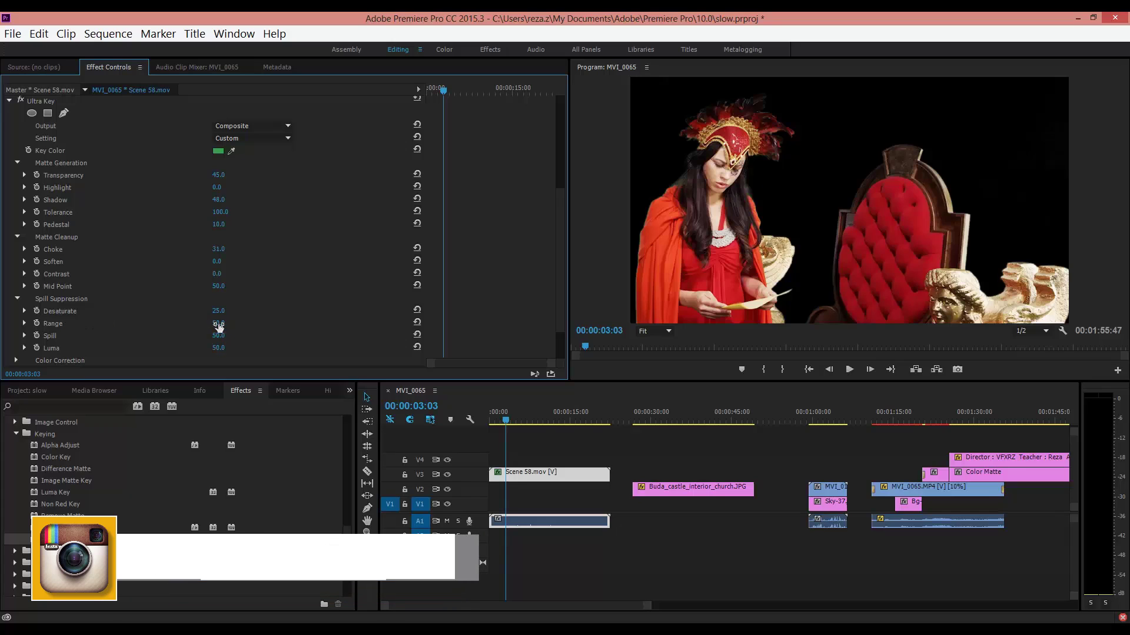
{"action": "left_click_drag", "start_coordinate": [215, 328], "coordinate": [222, 328]}
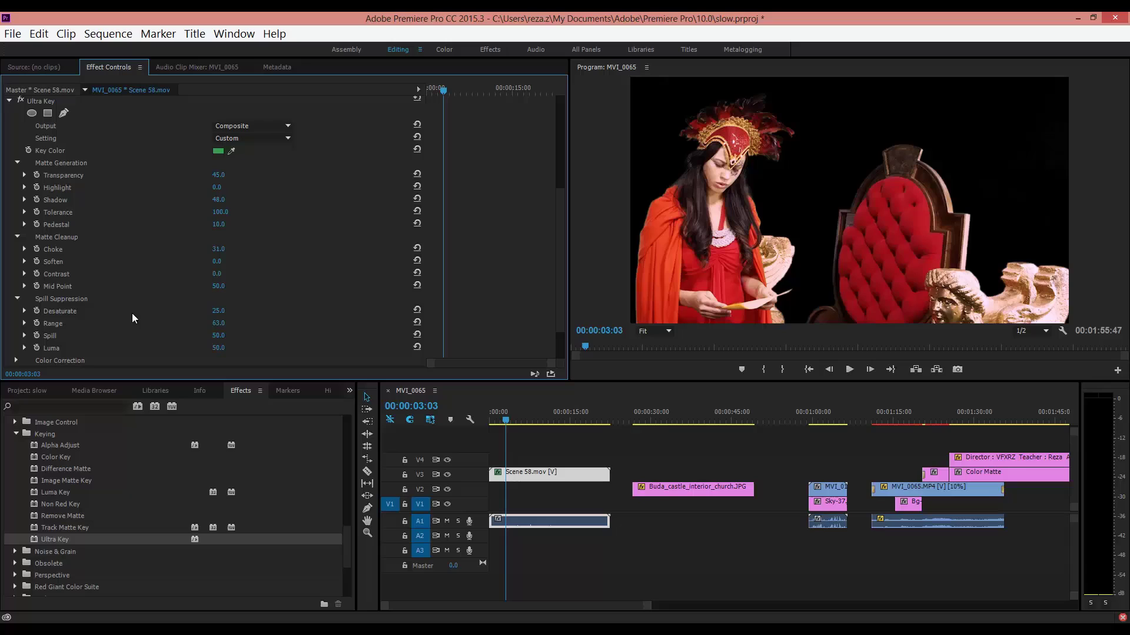
- Raise the key's Color Correction Saturation to 104
{"action": "scroll", "coordinate": [165, 330], "scroll_direction": "down", "scroll_amount": 2}
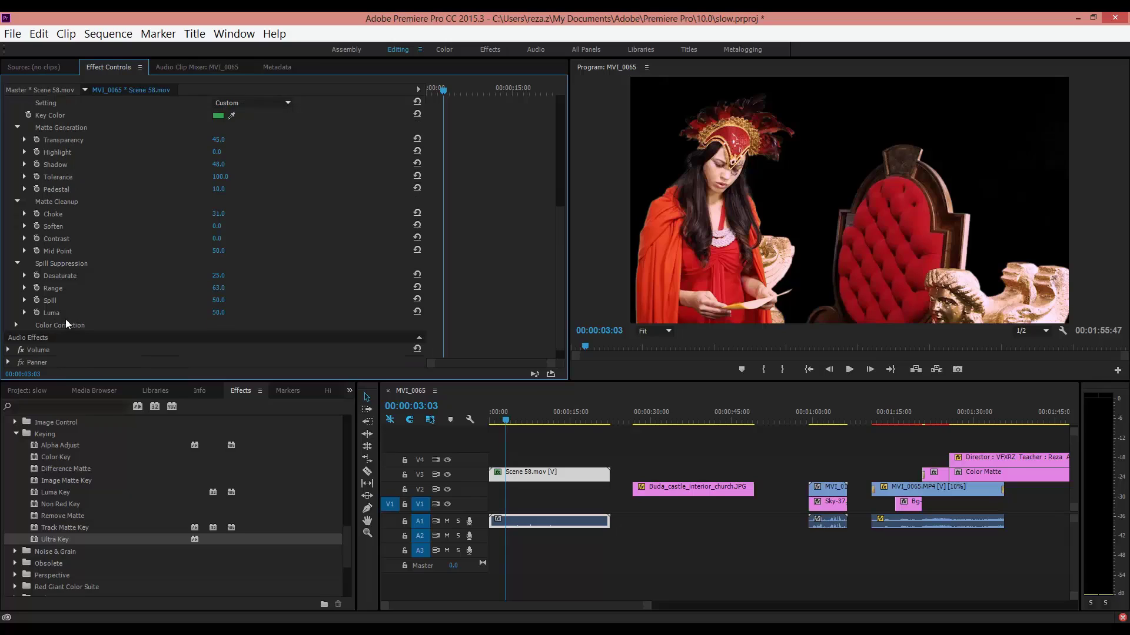
{"action": "left_click", "coordinate": [16, 326]}
{"action": "scroll", "coordinate": [121, 306], "scroll_direction": "down", "scroll_amount": 2}
{"action": "mouse_move", "coordinate": [224, 302]}
{"action": "left_mouse_down"}
{"action": "mouse_move", "coordinate": [192, 292]}
{"action": "mouse_move", "coordinate": [227, 304]}
{"action": "mouse_move", "coordinate": [211, 312]}
{"action": "left_mouse_up"}
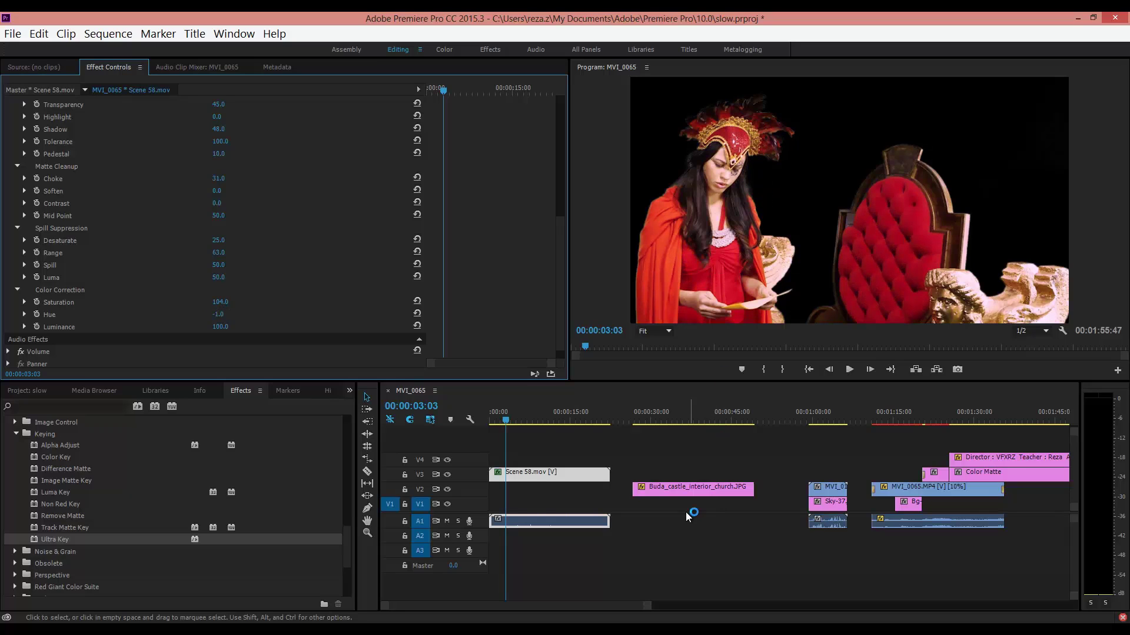
- Move the Buda_castle_interior_church.JPG clip onto V2 beneath Scene 58.mov
{"action": "left_click", "coordinate": [679, 413]}
{"action": "left_click_drag", "start_coordinate": [683, 488], "coordinate": [667, 497]}
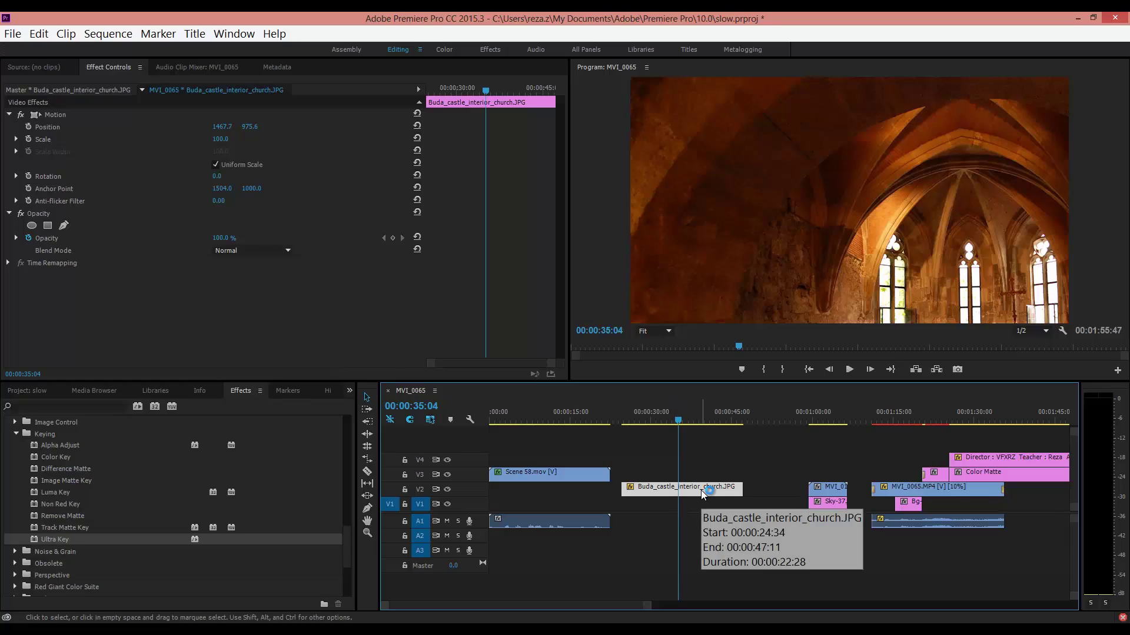
{"action": "left_click_drag", "start_coordinate": [716, 491], "coordinate": [533, 487]}
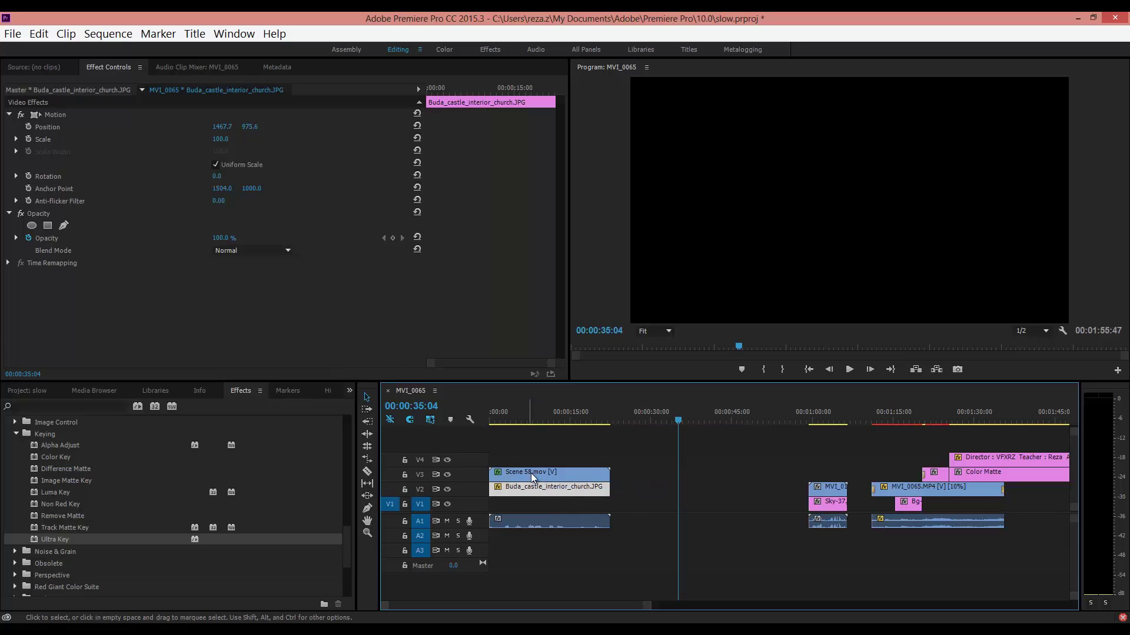
{"action": "left_click_drag", "start_coordinate": [547, 413], "coordinate": [529, 421]}
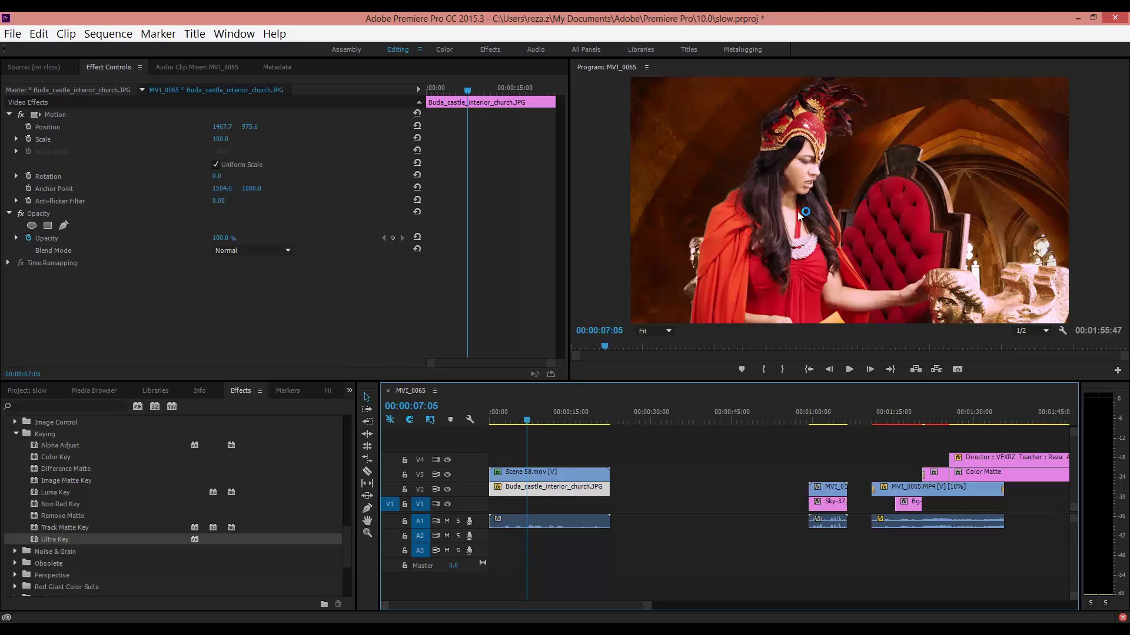
- Create a new adjustment layer, place it on V4 above Scene 58.mov, and extend it to match
{"action": "left_click", "coordinate": [781, 289]}
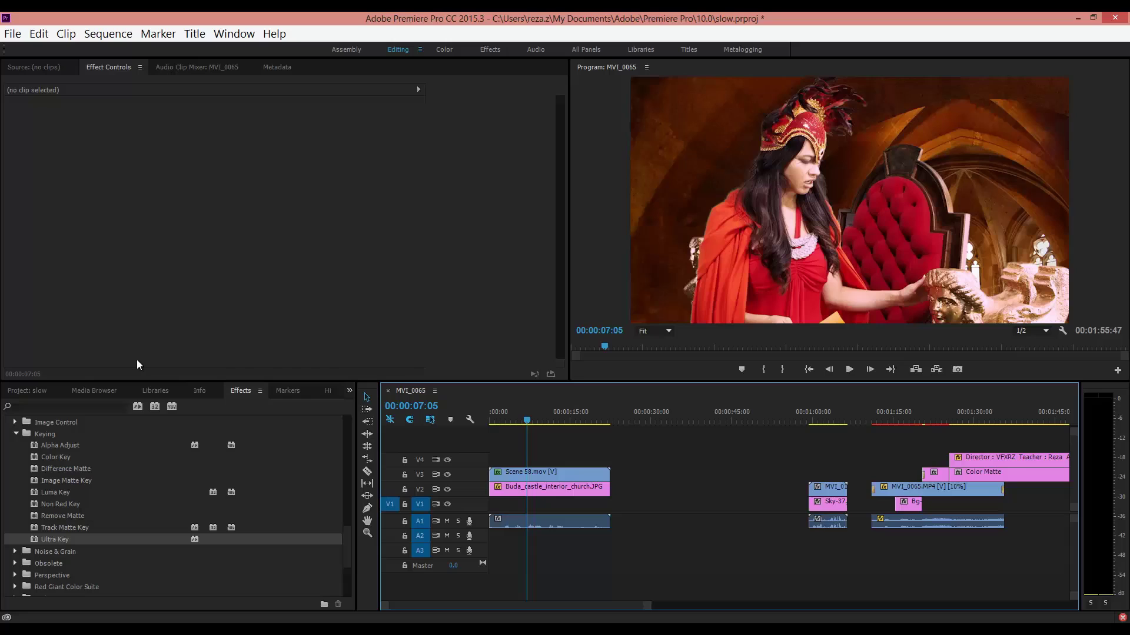
{"action": "left_click", "coordinate": [27, 391]}
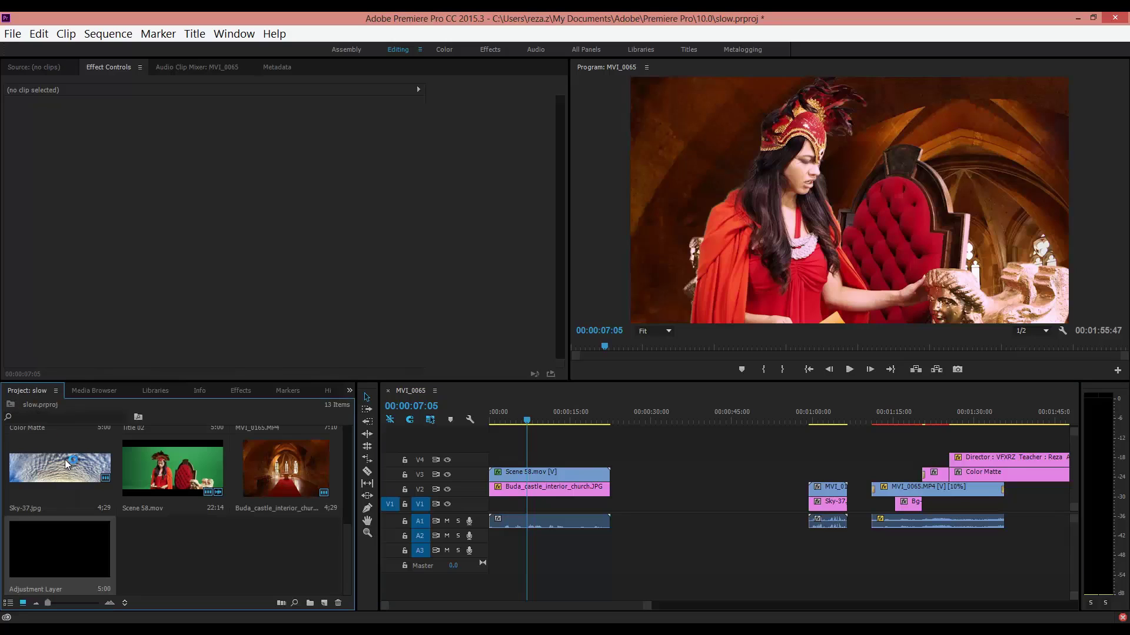
{"action": "left_click", "coordinate": [219, 577]}
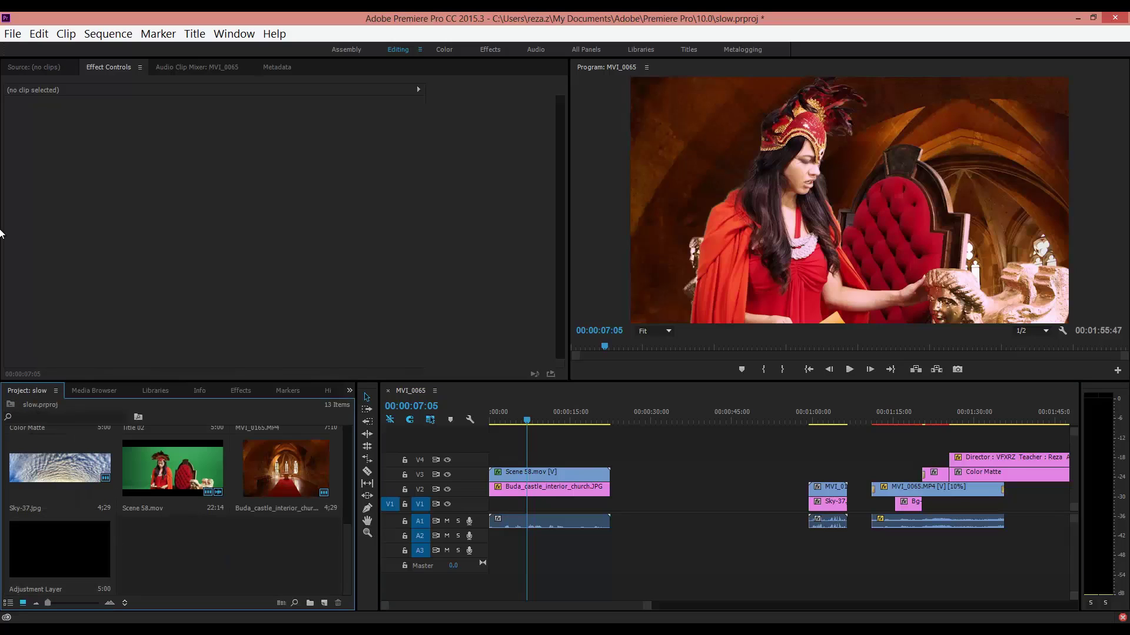
{"action": "left_click", "coordinate": [12, 33]}
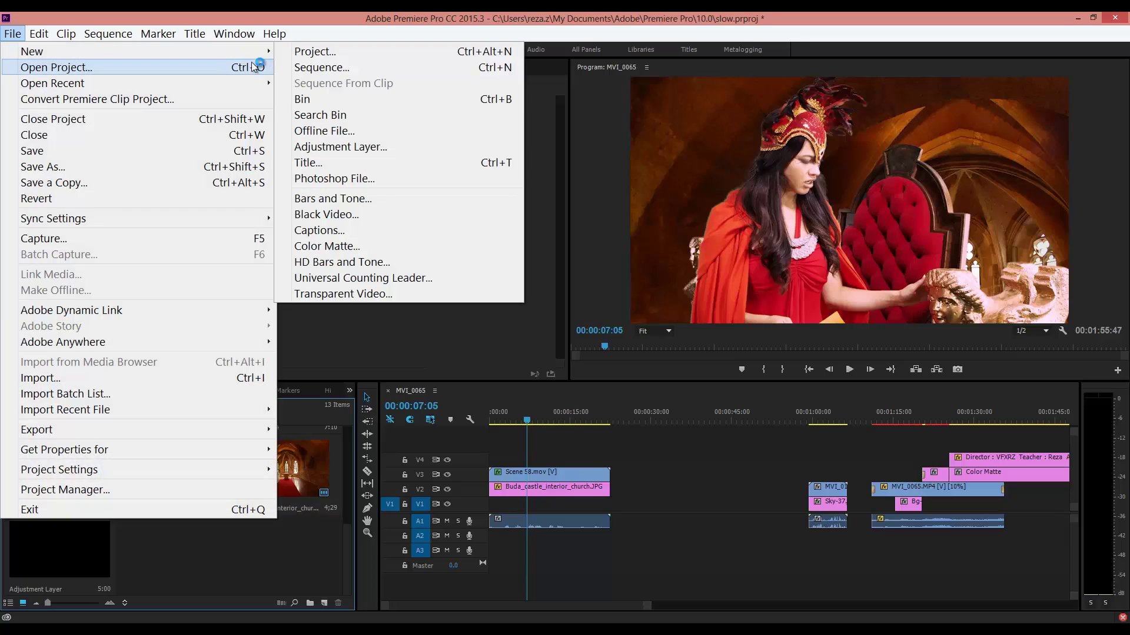
{"action": "left_click", "coordinate": [341, 147]}
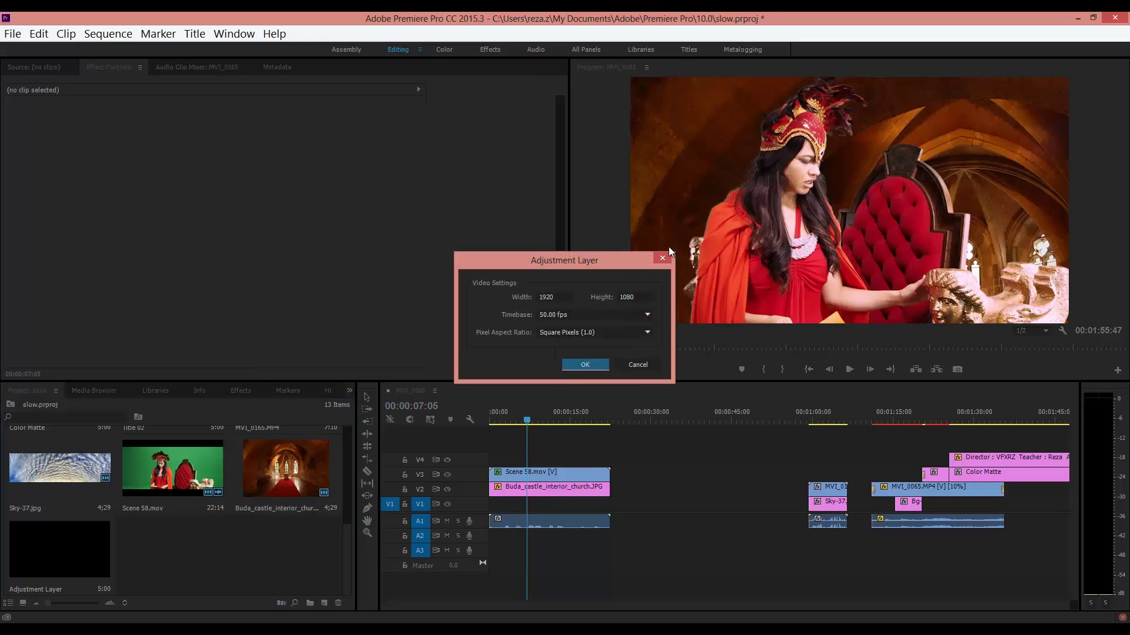
{"action": "left_click", "coordinate": [585, 365]}
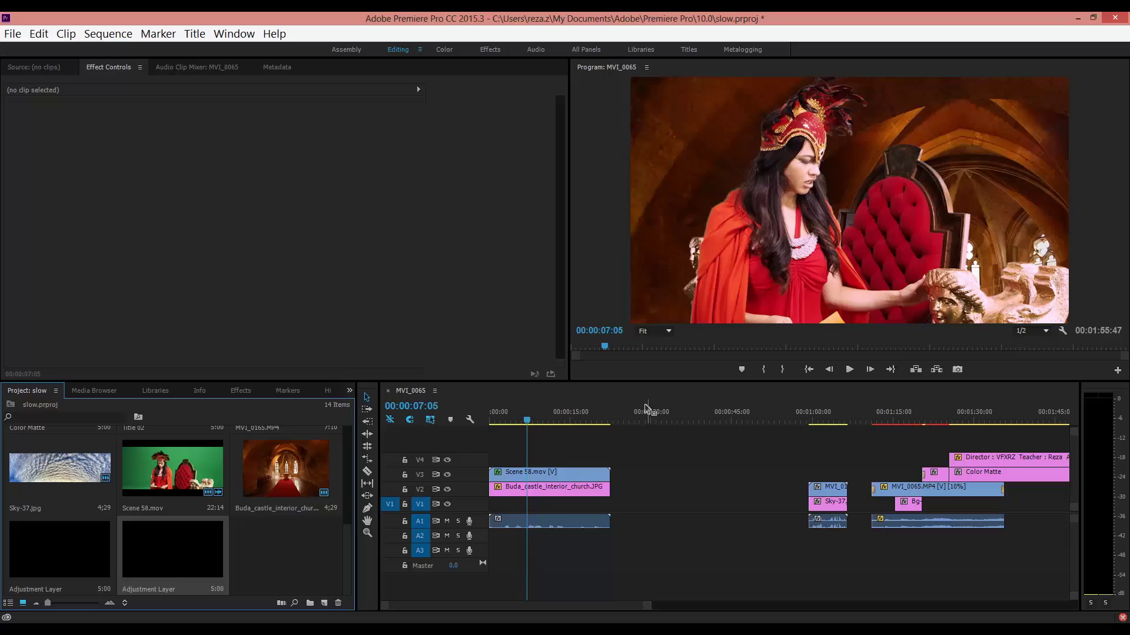
{"action": "left_click_drag", "start_coordinate": [228, 537], "coordinate": [542, 460]}
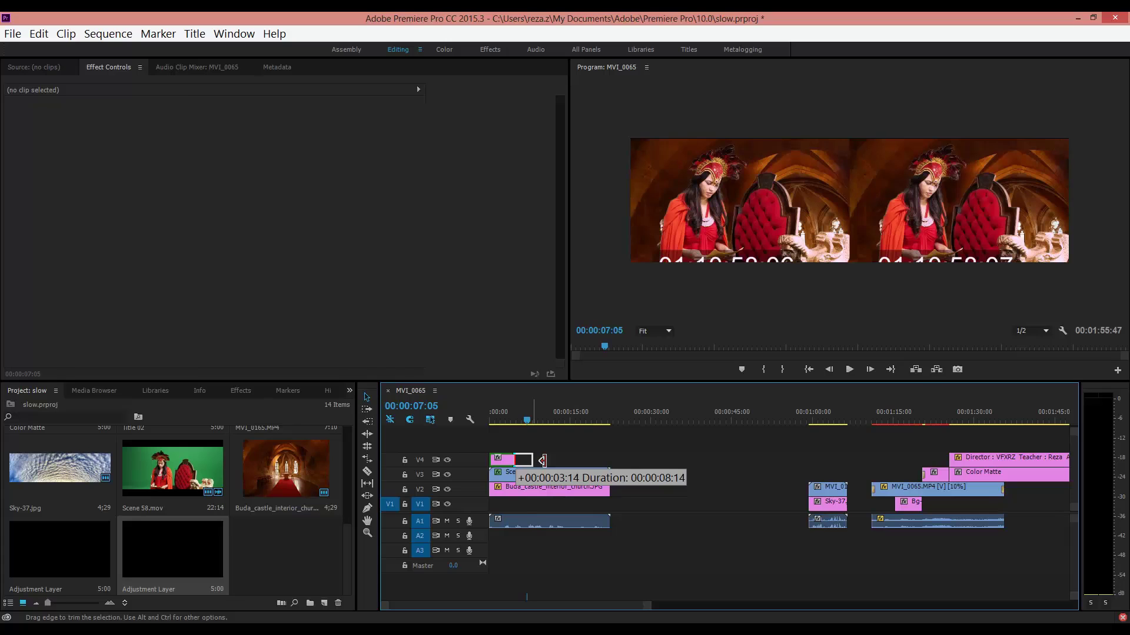
{"action": "left_click_drag", "start_coordinate": [542, 460], "coordinate": [610, 460]}
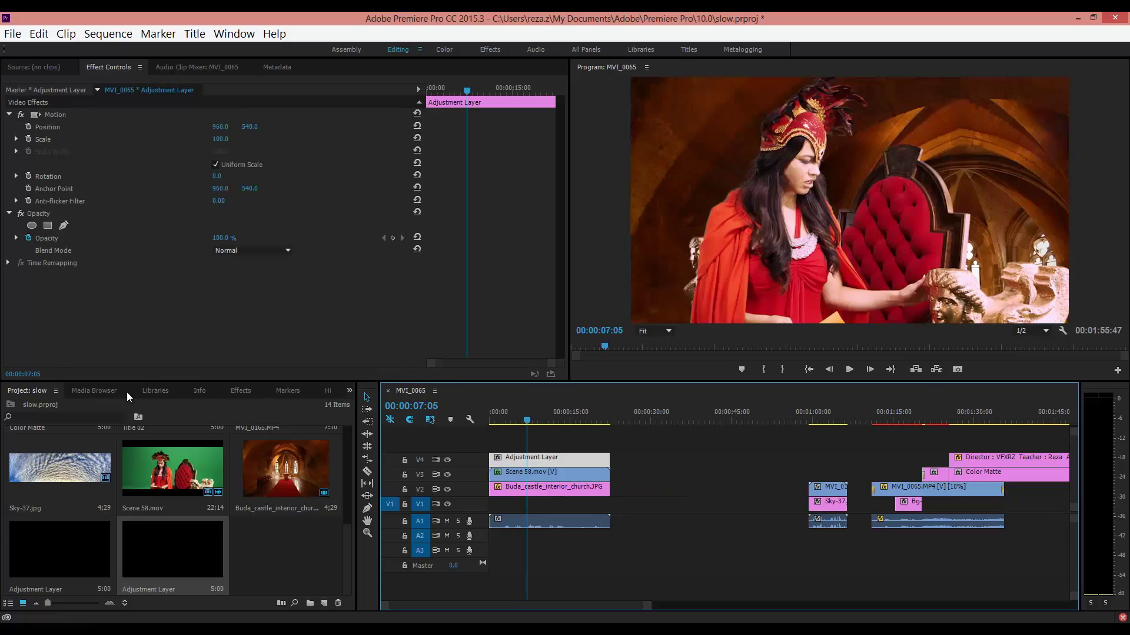
- Add Color Balance to the adjustment layer (Shadow Red 14.0, Shadow Green -15.0), then move MVI_01 and Sky-37 earlier
{"action": "left_click", "coordinate": [236, 393]}
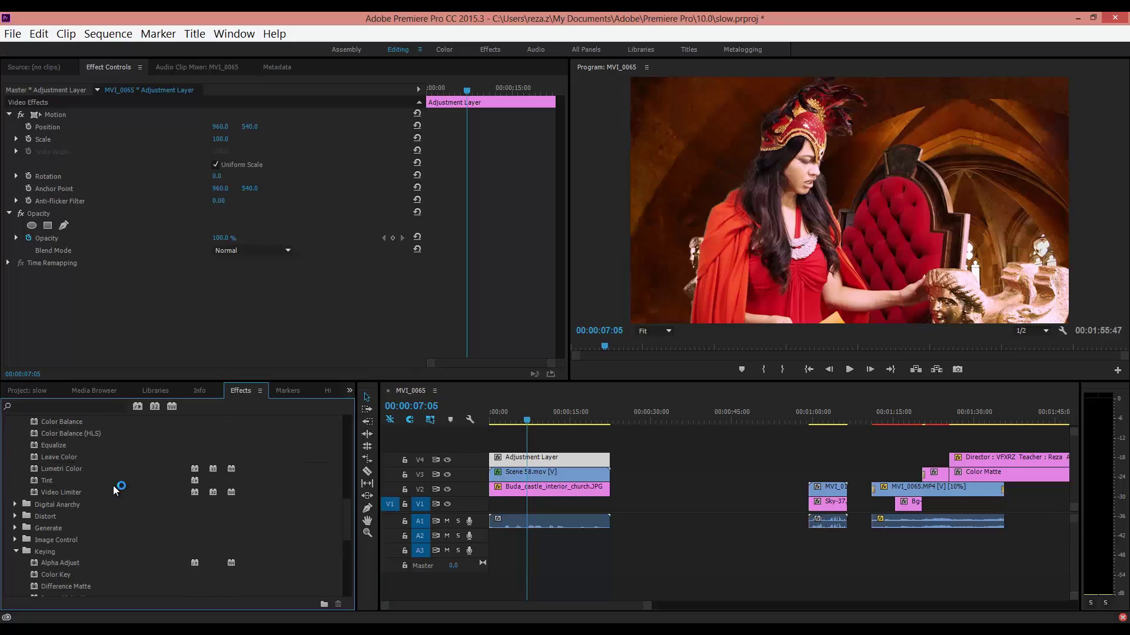
{"action": "scroll", "coordinate": [87, 466], "scroll_direction": "up", "scroll_amount": 2}
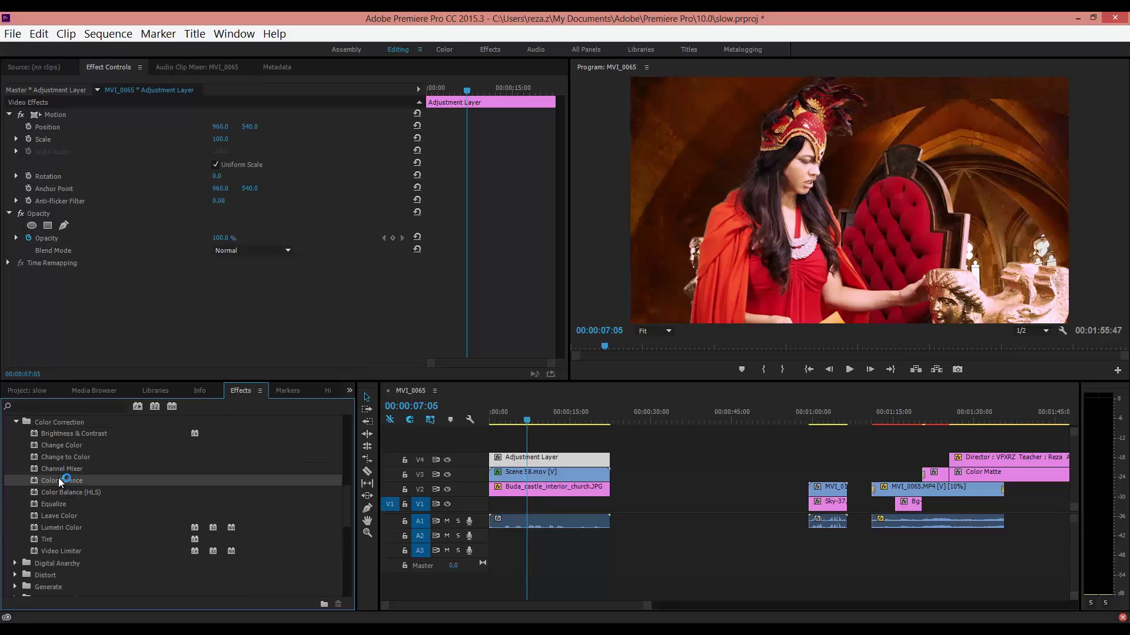
{"action": "left_click_drag", "start_coordinate": [72, 482], "coordinate": [525, 461]}
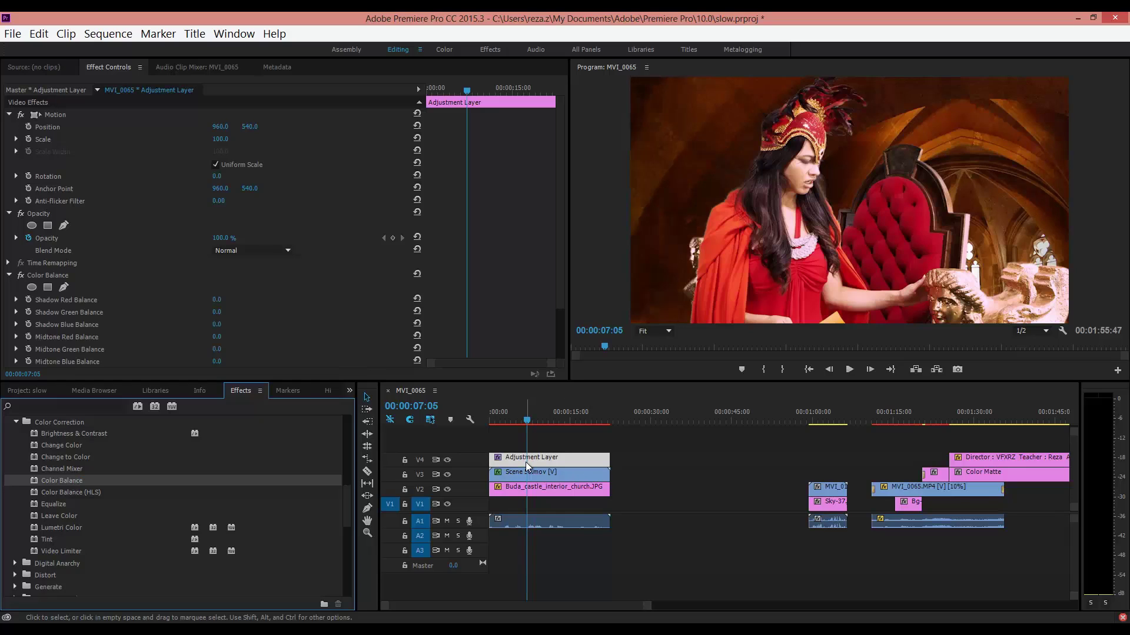
{"action": "left_click_drag", "start_coordinate": [220, 303], "coordinate": [240, 321]}
{"action": "left_click_drag", "start_coordinate": [242, 321], "coordinate": [211, 319]}
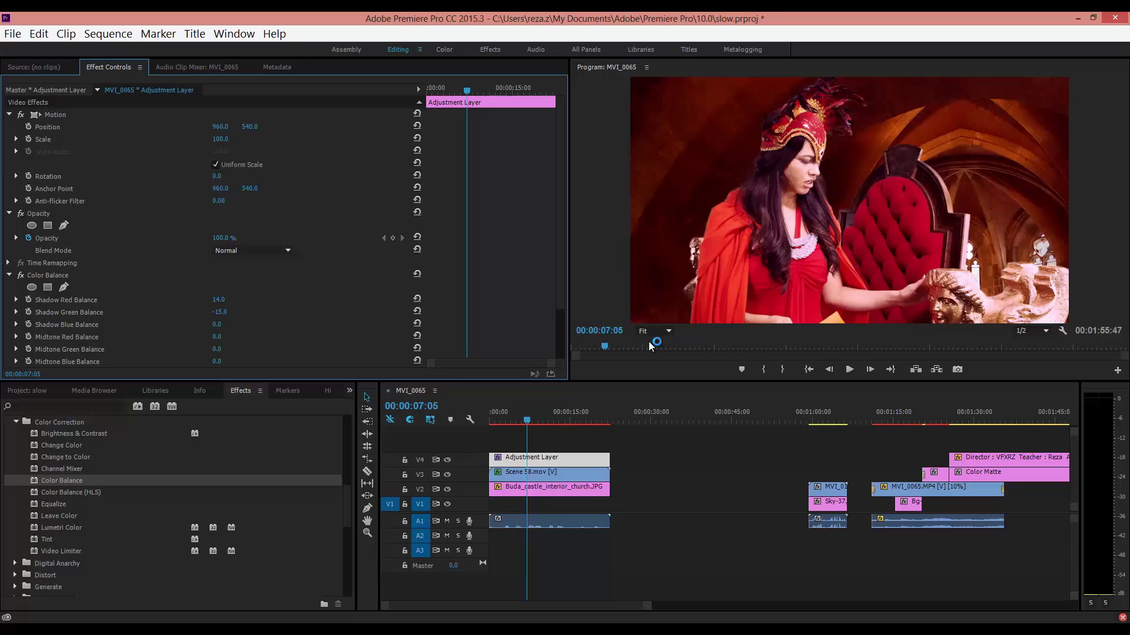
{"action": "scroll", "coordinate": [228, 330], "scroll_direction": "down", "scroll_amount": 3}
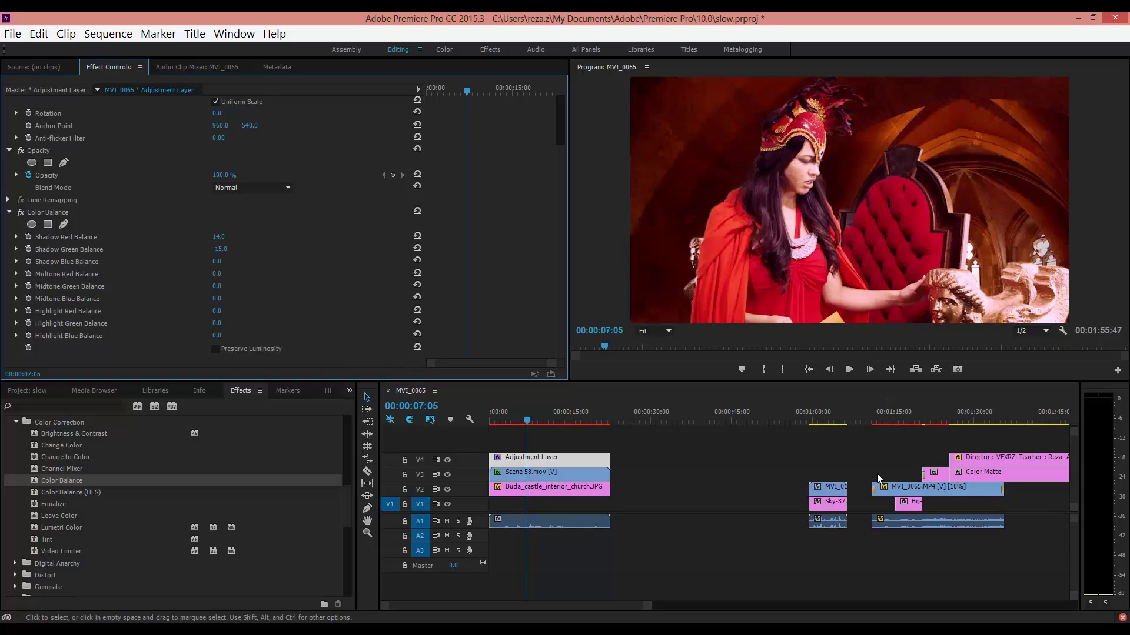
{"action": "left_click_drag", "start_coordinate": [843, 461], "coordinate": [643, 503]}
- Position the Sky-37 cloud clip on V1 directly under the MVI_01 clip
{"action": "left_click", "coordinate": [634, 419]}
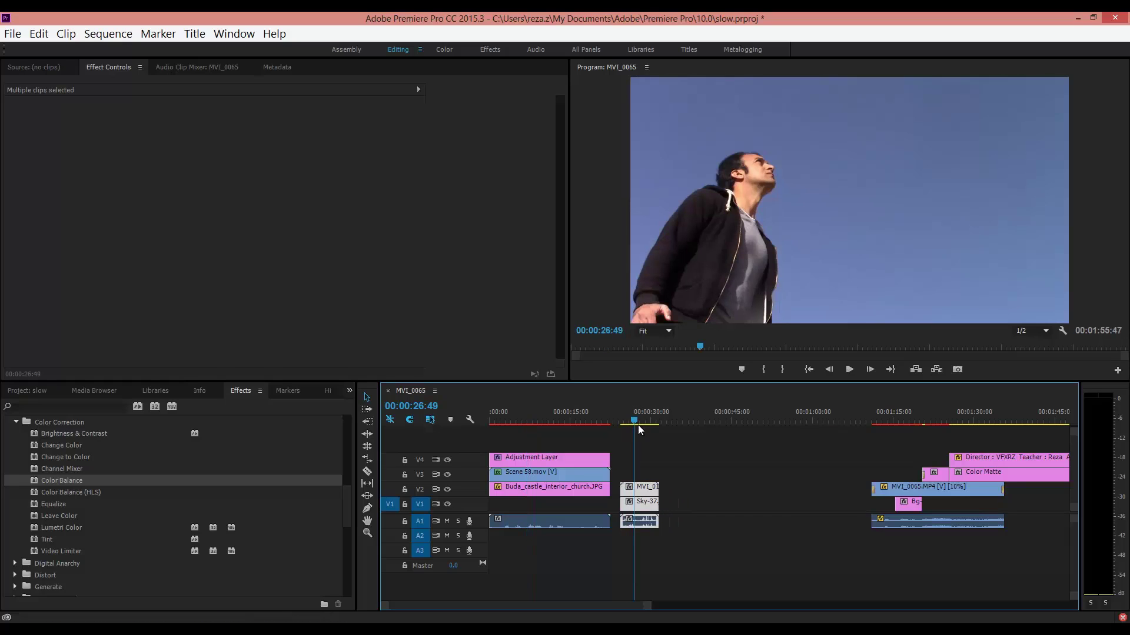
{"action": "left_click", "coordinate": [647, 492]}
{"action": "left_click", "coordinate": [632, 506]}
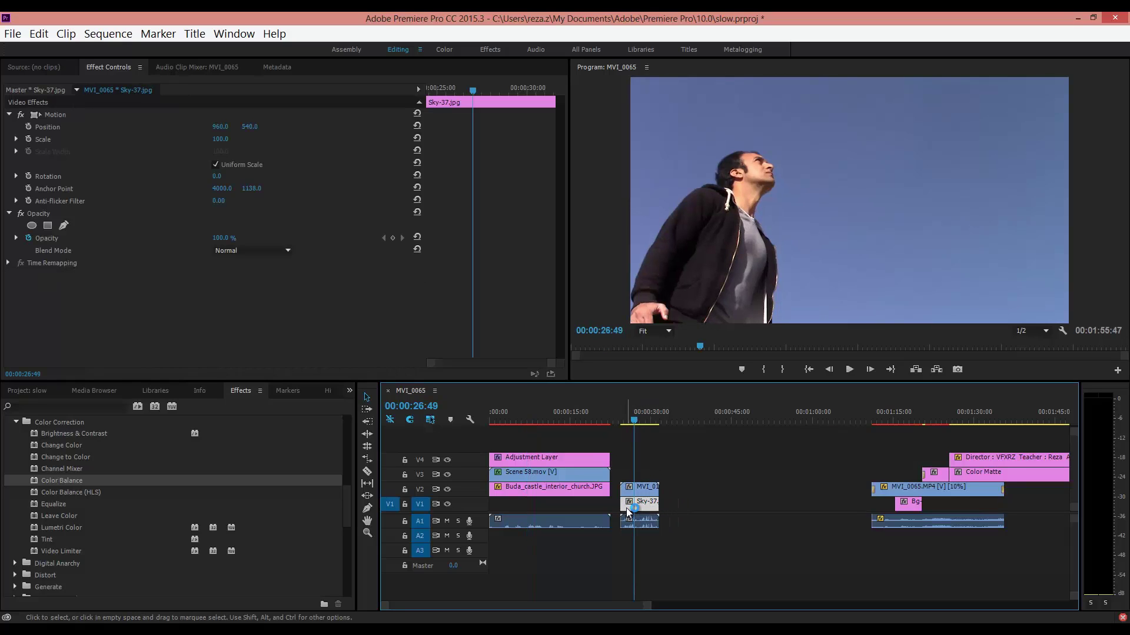
{"action": "left_click_drag", "start_coordinate": [631, 506], "coordinate": [669, 505]}
{"action": "left_click", "coordinate": [677, 414]}
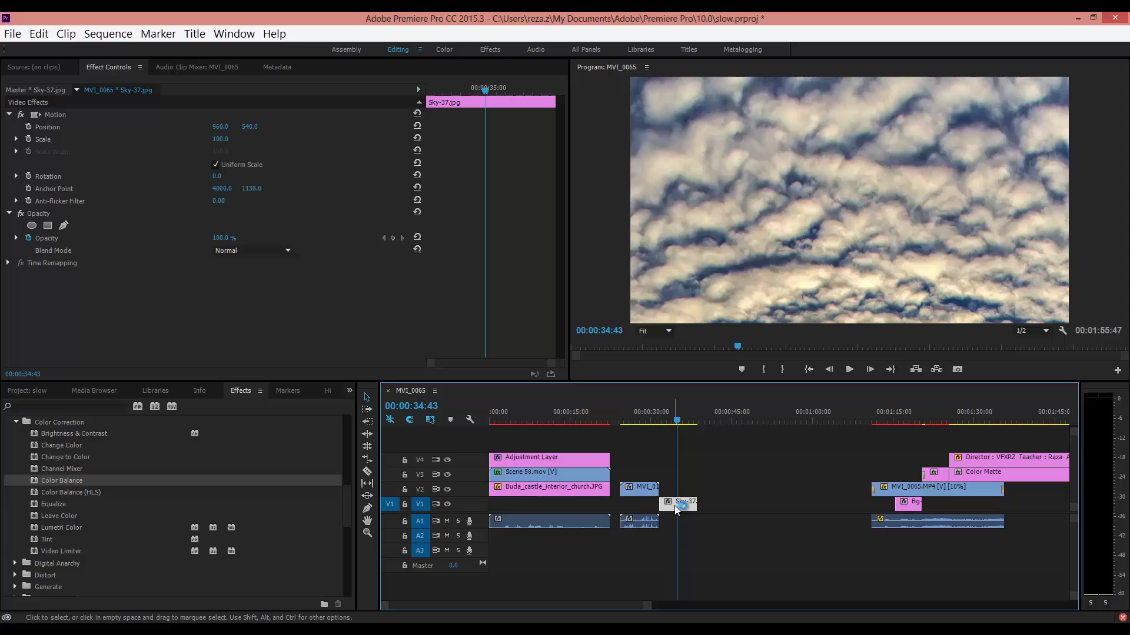
{"action": "left_click_drag", "start_coordinate": [679, 503], "coordinate": [635, 511]}
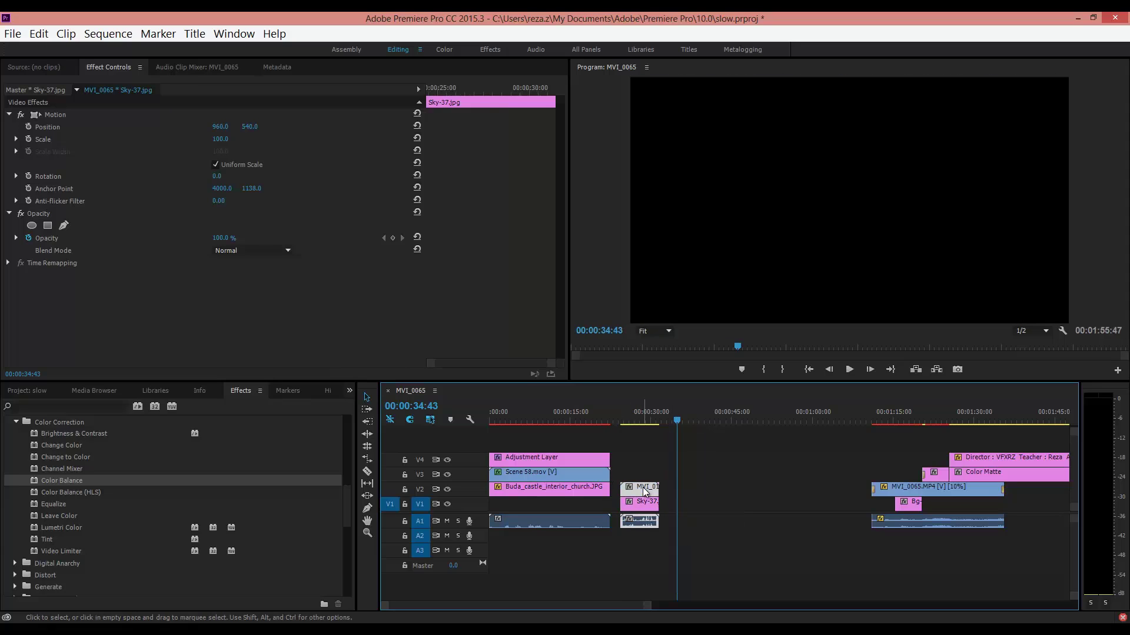
{"action": "left_click", "coordinate": [635, 415]}
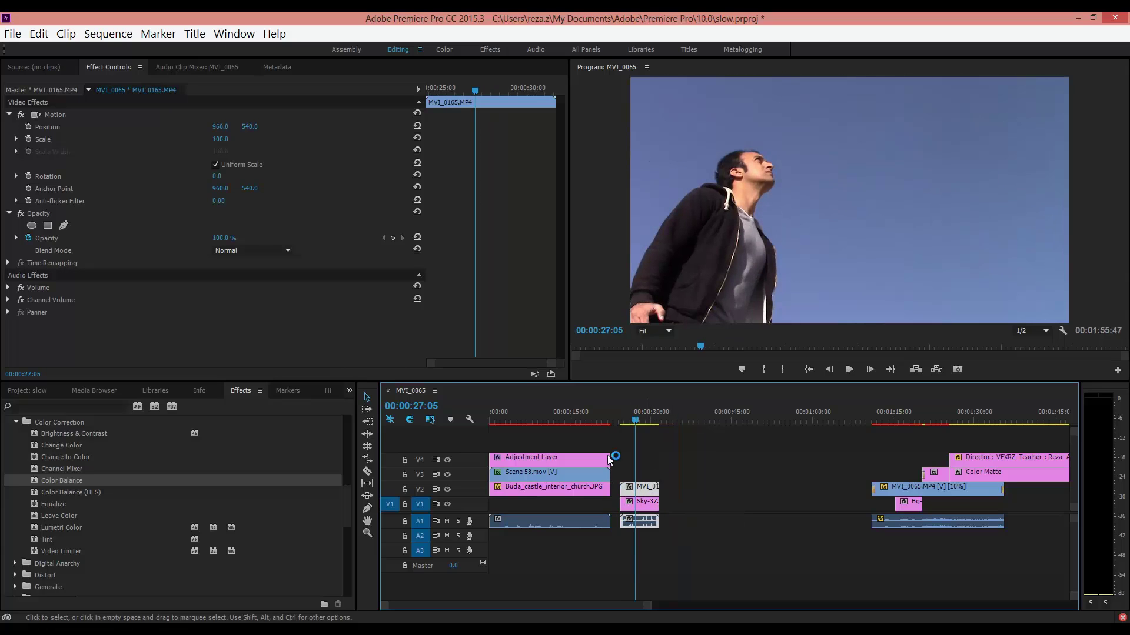
- Apply Ultra Key to MVI_01 and sample the blue sky as its key colour
{"action": "scroll", "coordinate": [119, 481], "scroll_direction": "down", "scroll_amount": 5}
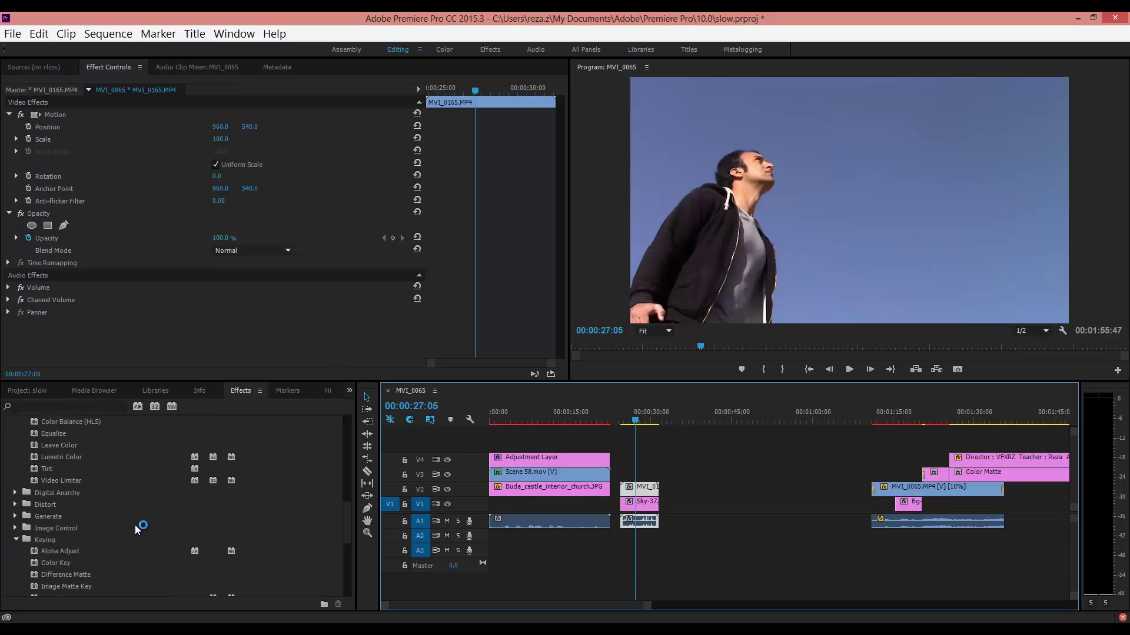
{"action": "left_click", "coordinate": [16, 470]}
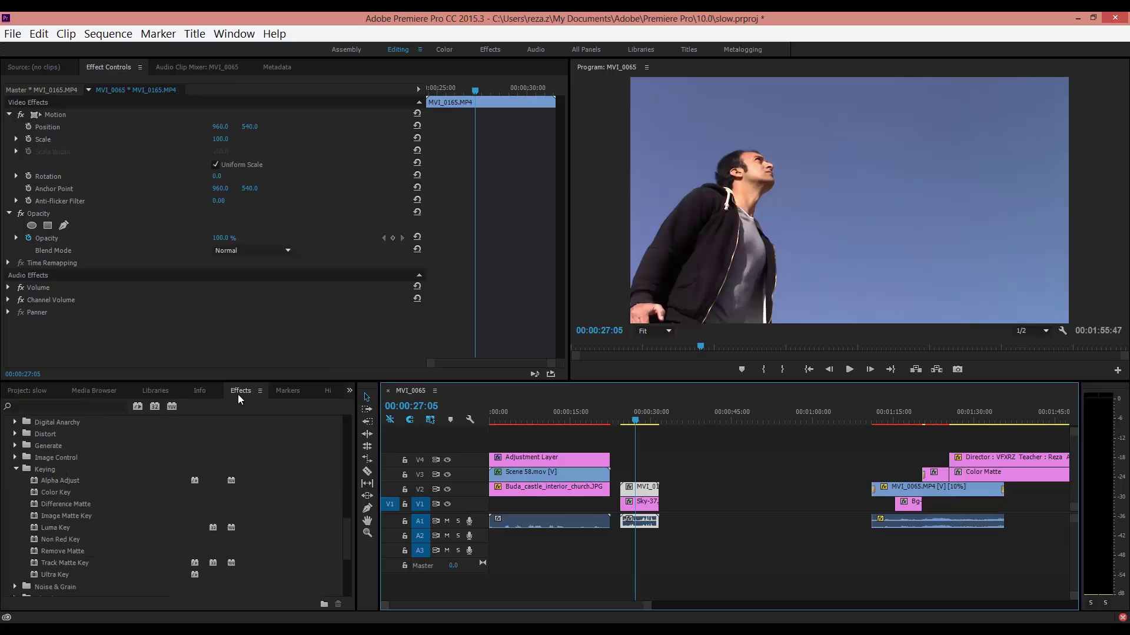
{"action": "left_click", "coordinate": [67, 573]}
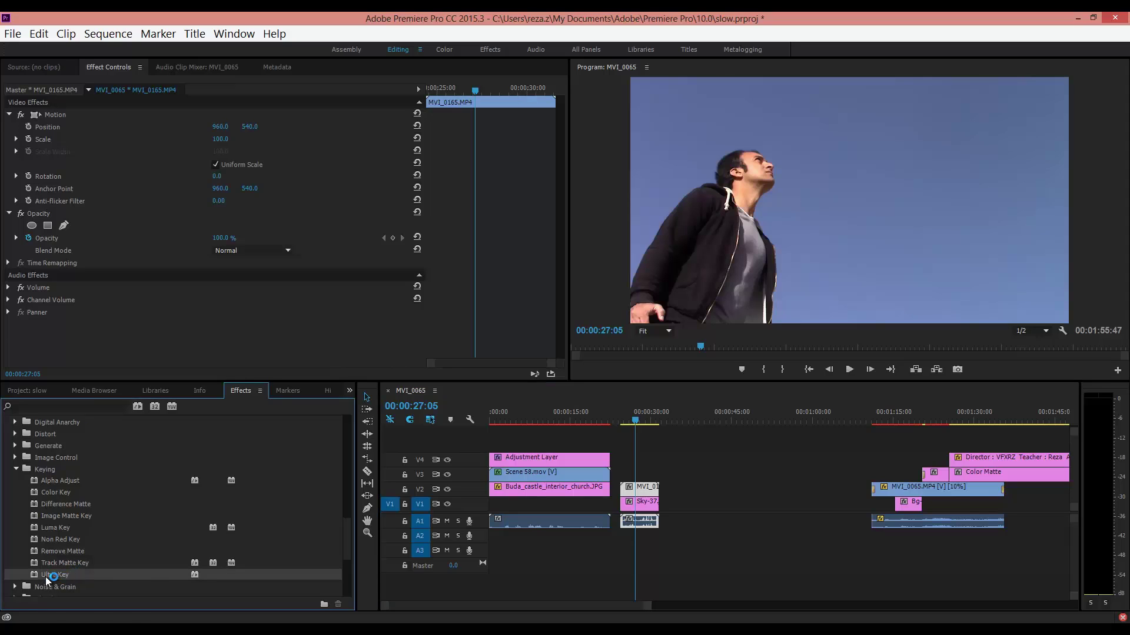
{"action": "left_click_drag", "start_coordinate": [45, 576], "coordinate": [644, 488]}
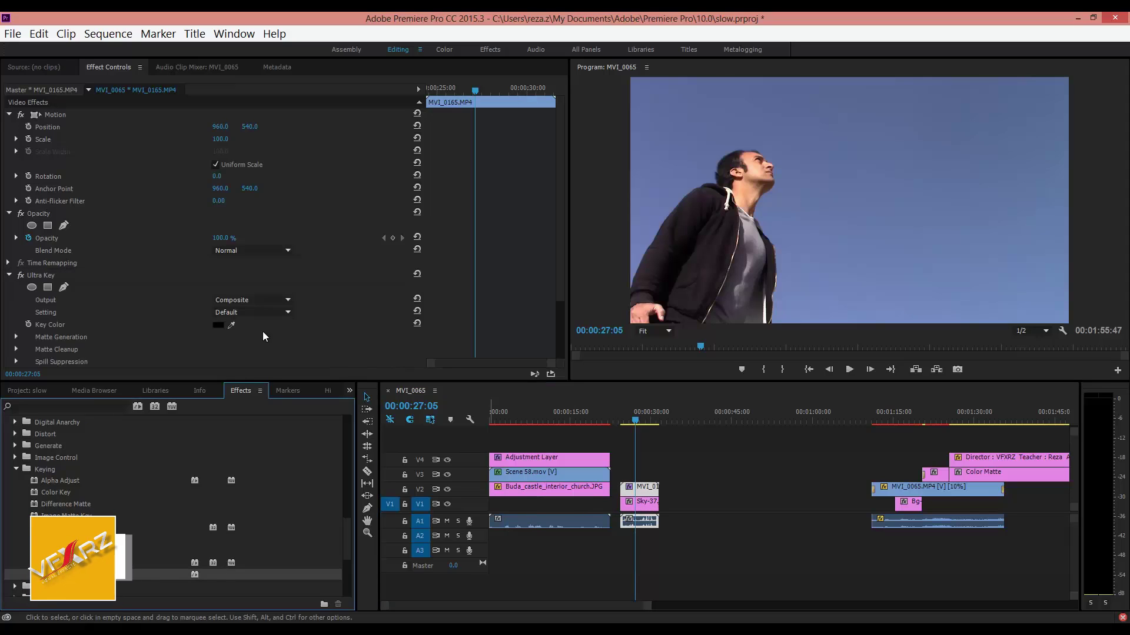
{"action": "left_click", "coordinate": [231, 324]}
{"action": "left_click", "coordinate": [965, 213]}
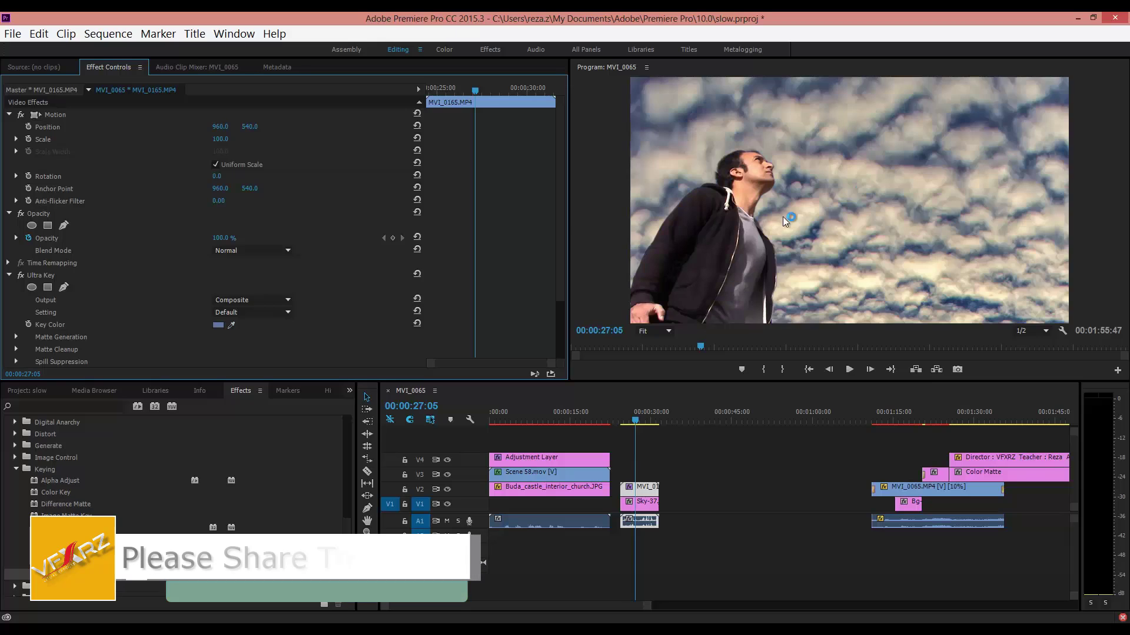